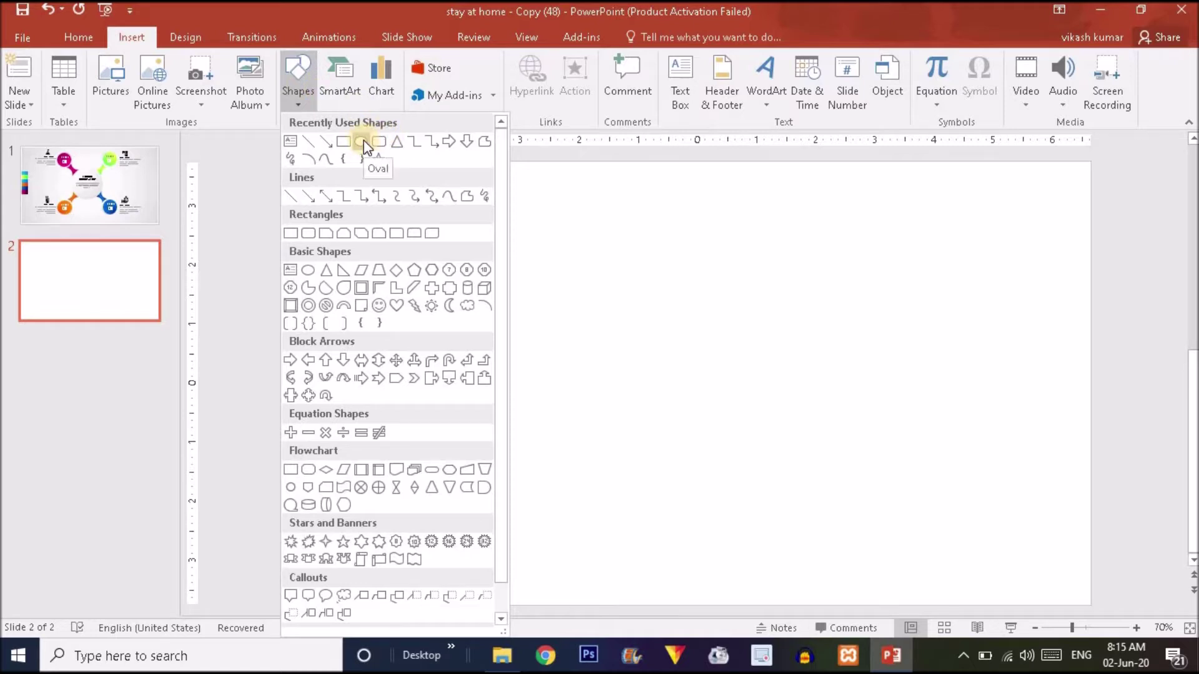
Draw a circle about 3.05 inches in diameter near the center of slide 2 and remove its outline.
click(363, 141)
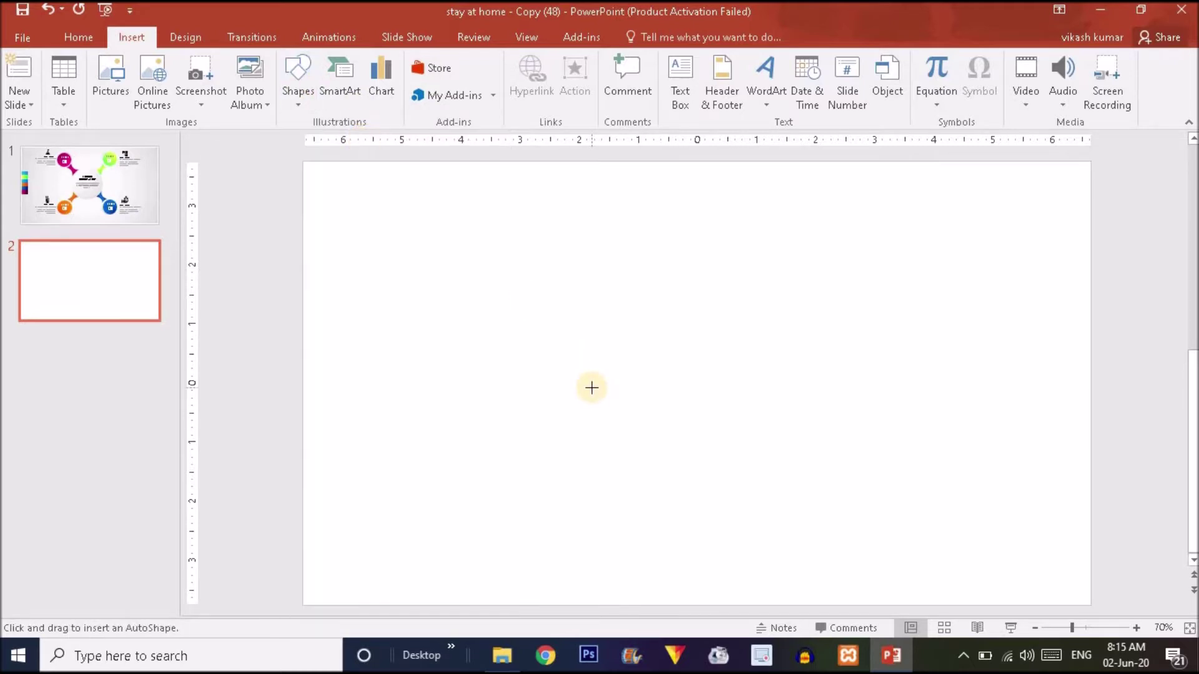
drag(591, 388, 683, 455)
drag(605, 415, 645, 414)
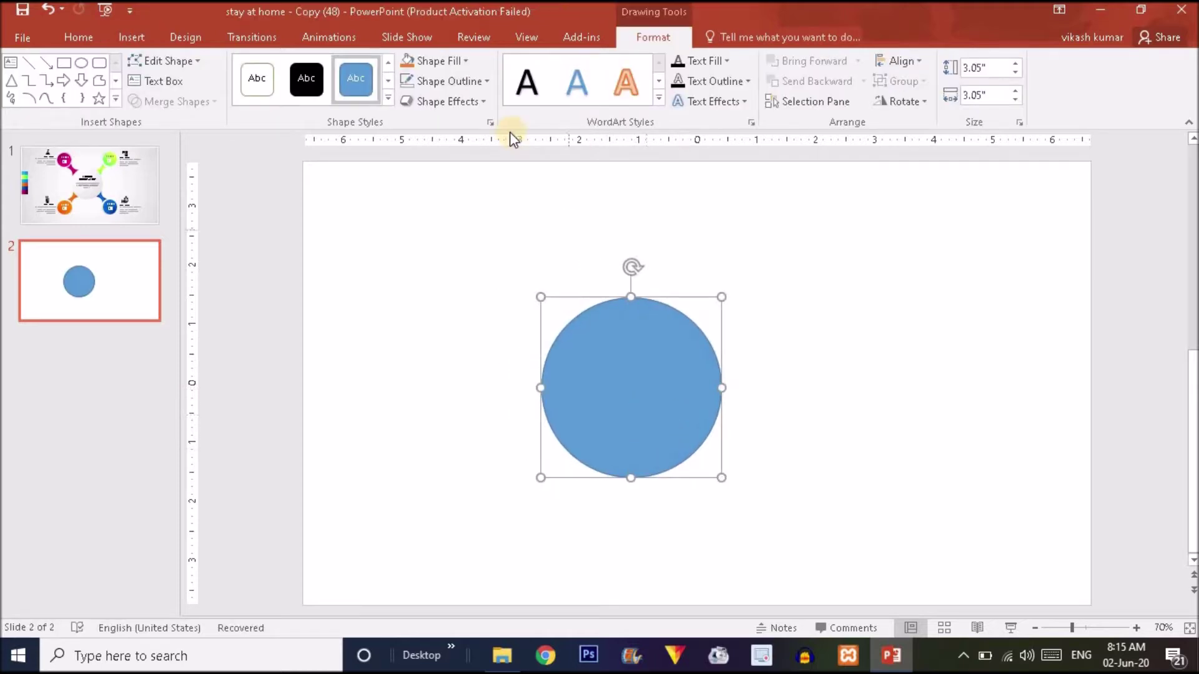
click(464, 81)
click(461, 237)
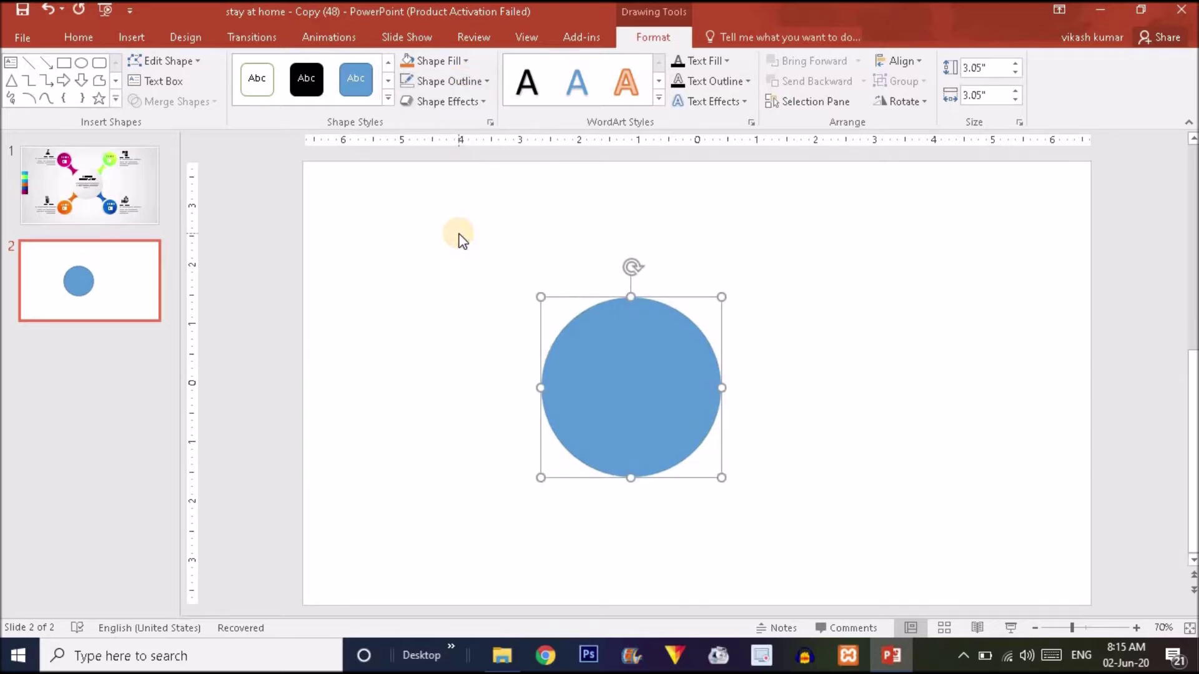
Align the circle to the exact middle and center of the slide.
drag(636, 389, 664, 391)
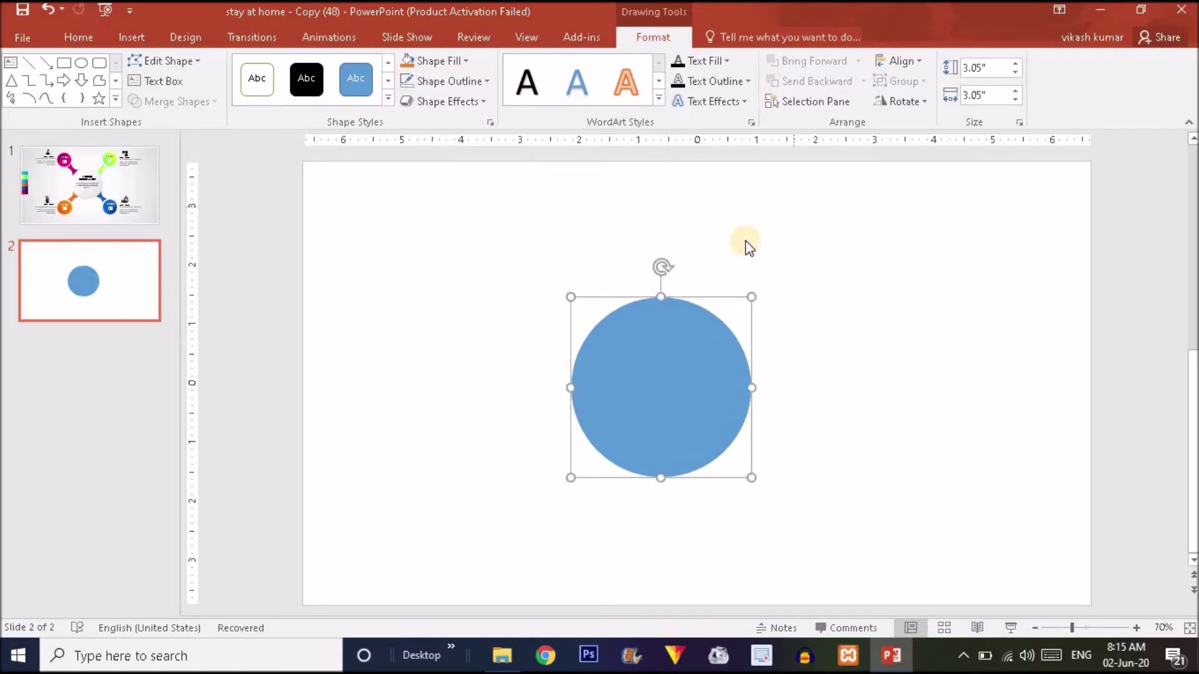
click(907, 103)
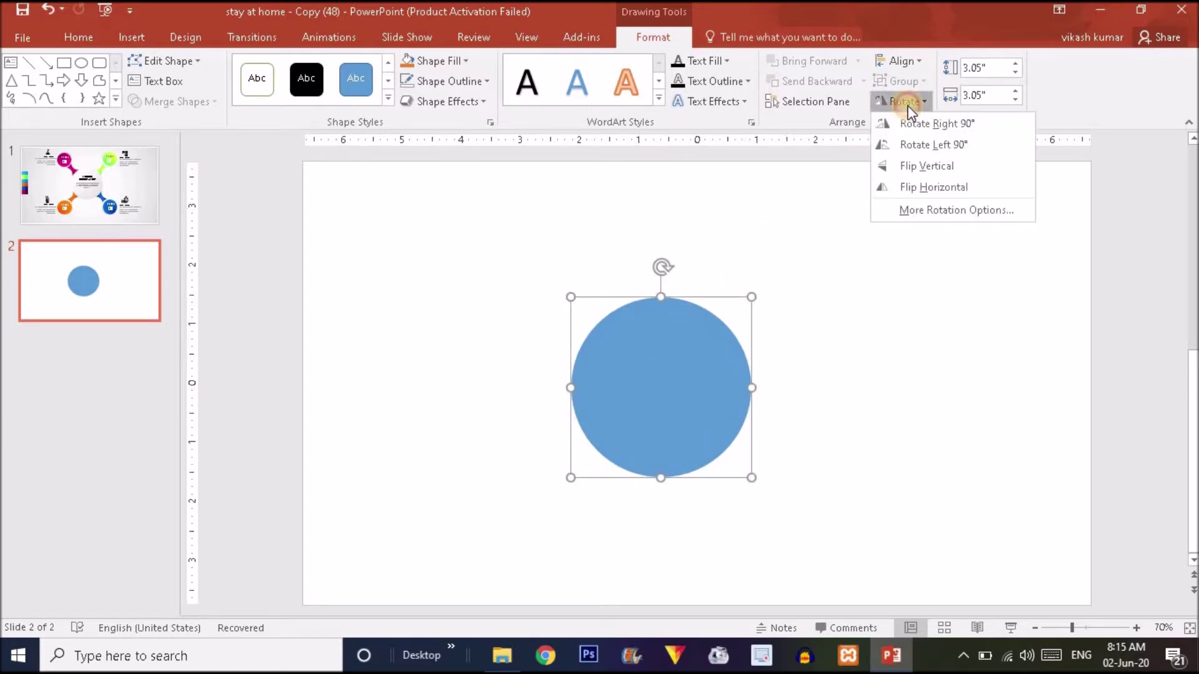
click(908, 61)
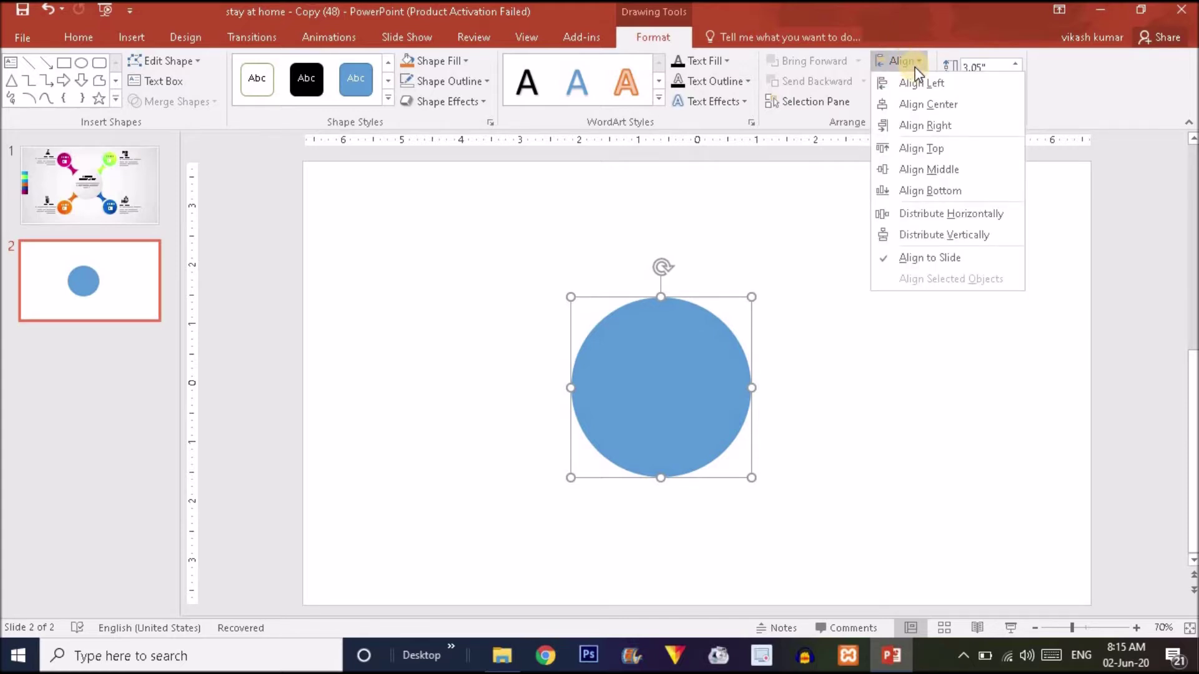
click(923, 172)
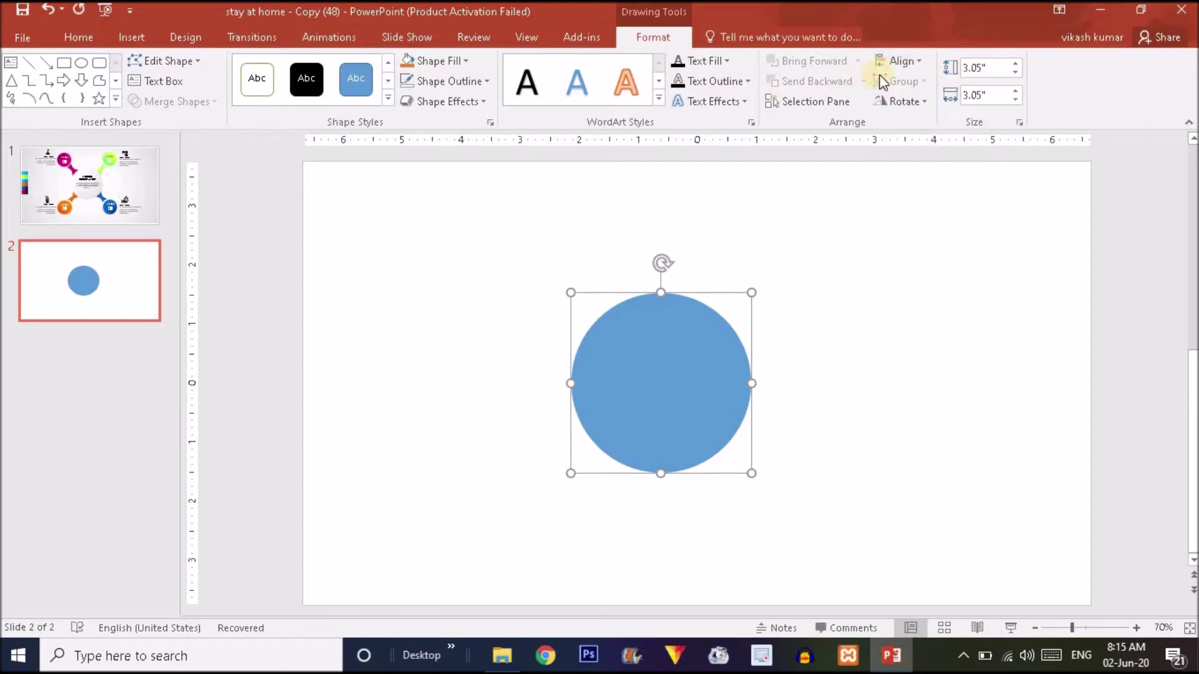
click(904, 63)
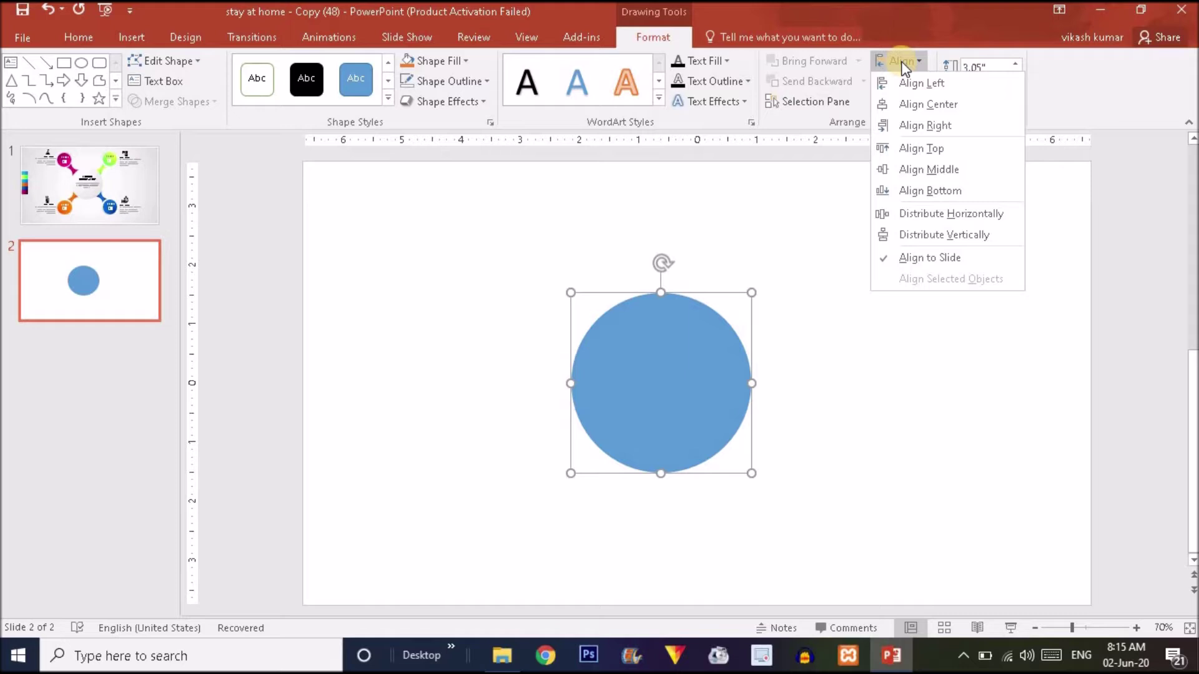
click(912, 107)
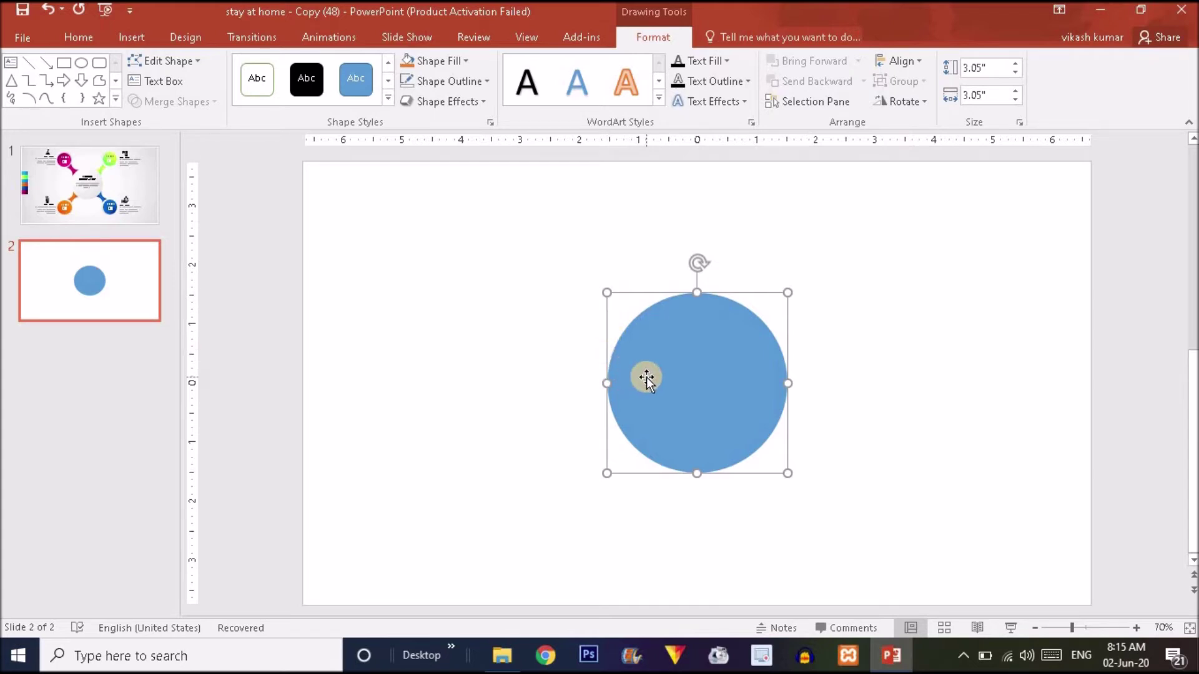
click(554, 328)
click(734, 381)
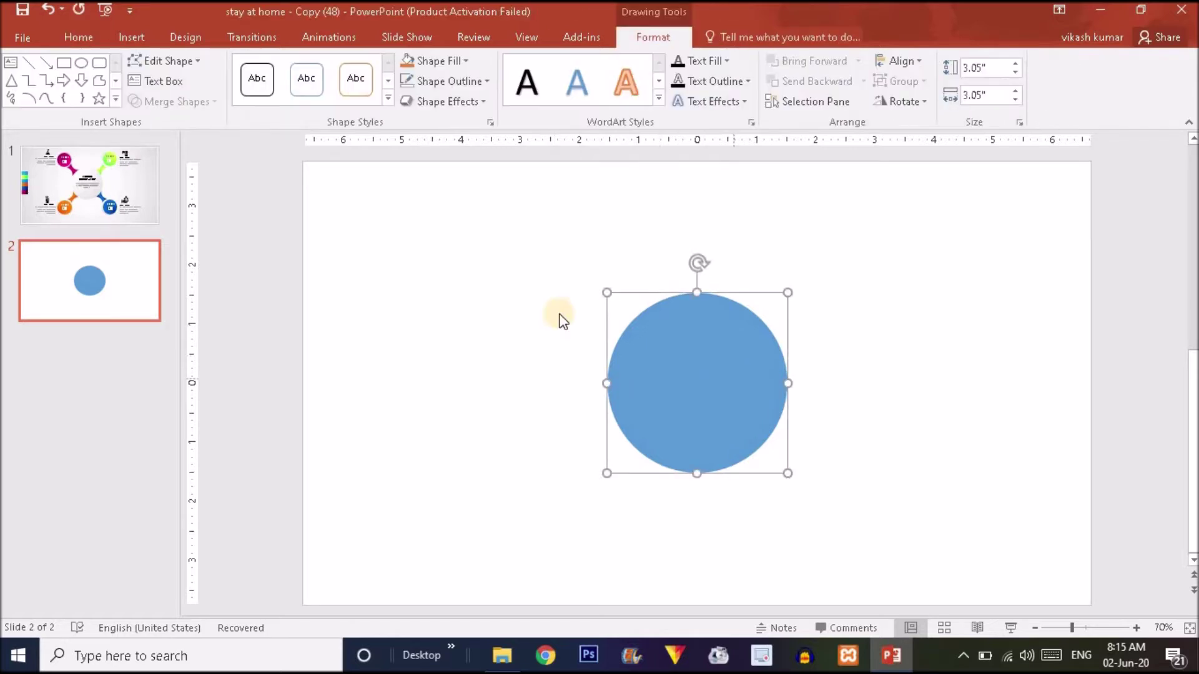
Copy the central circle on slide 2 to its upper right and shrink the copy to about 1.75 inches.
click(113, 193)
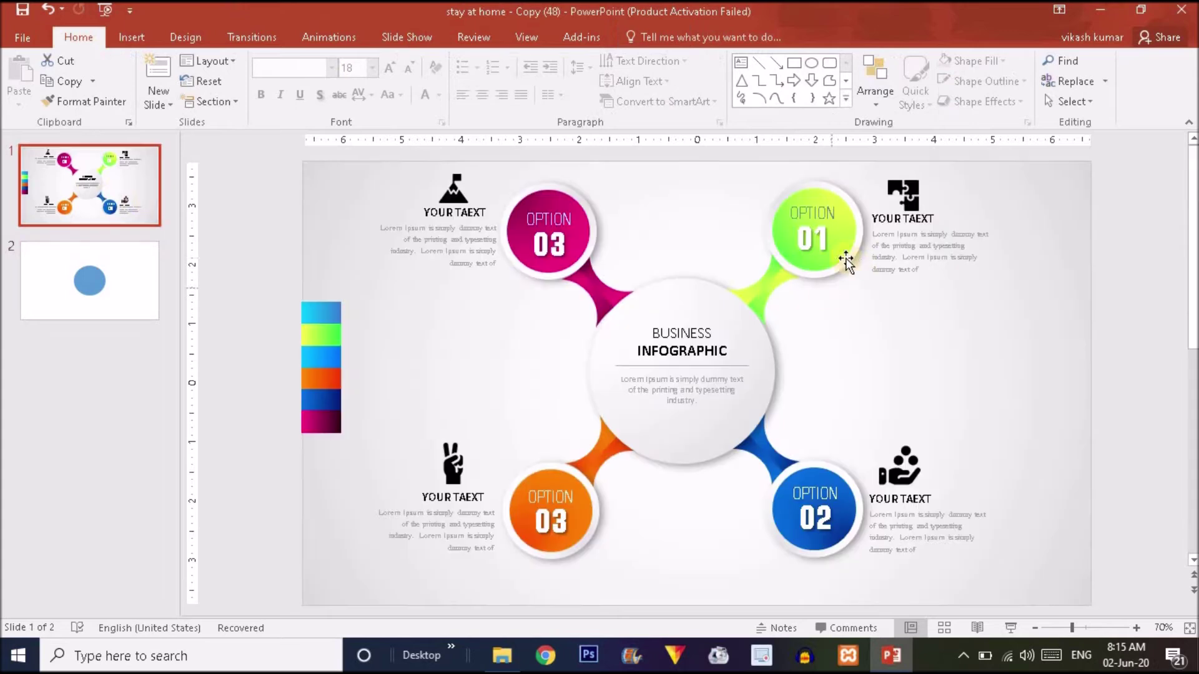
click(767, 287)
click(766, 287)
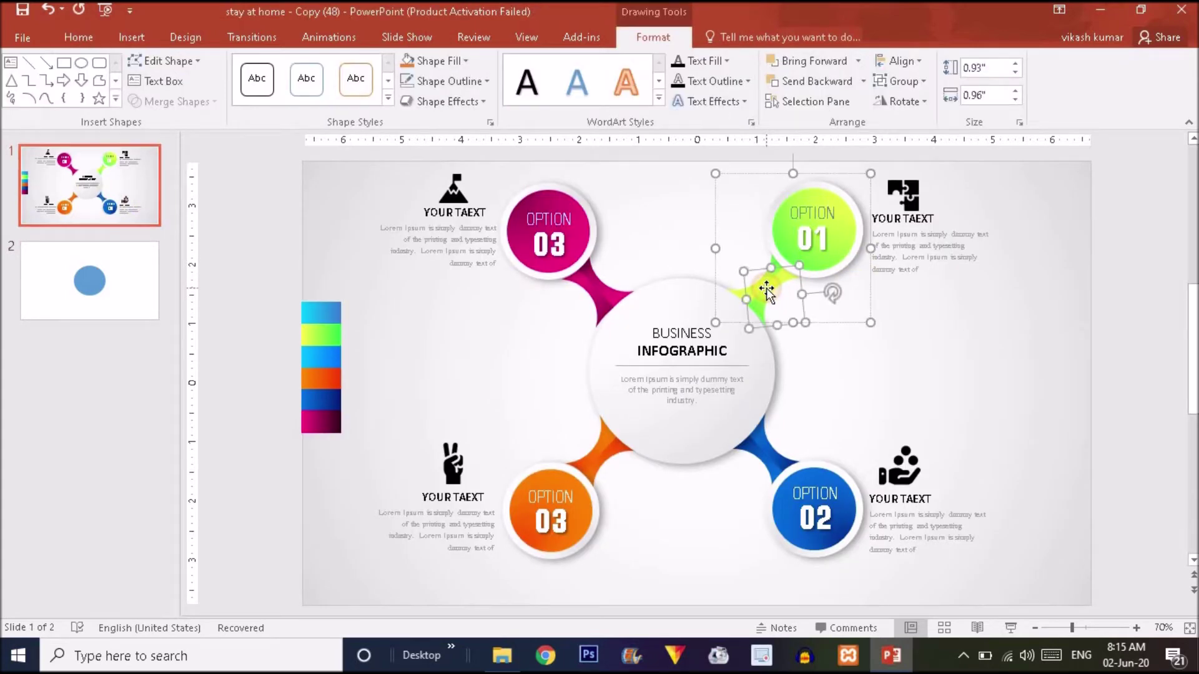
click(129, 273)
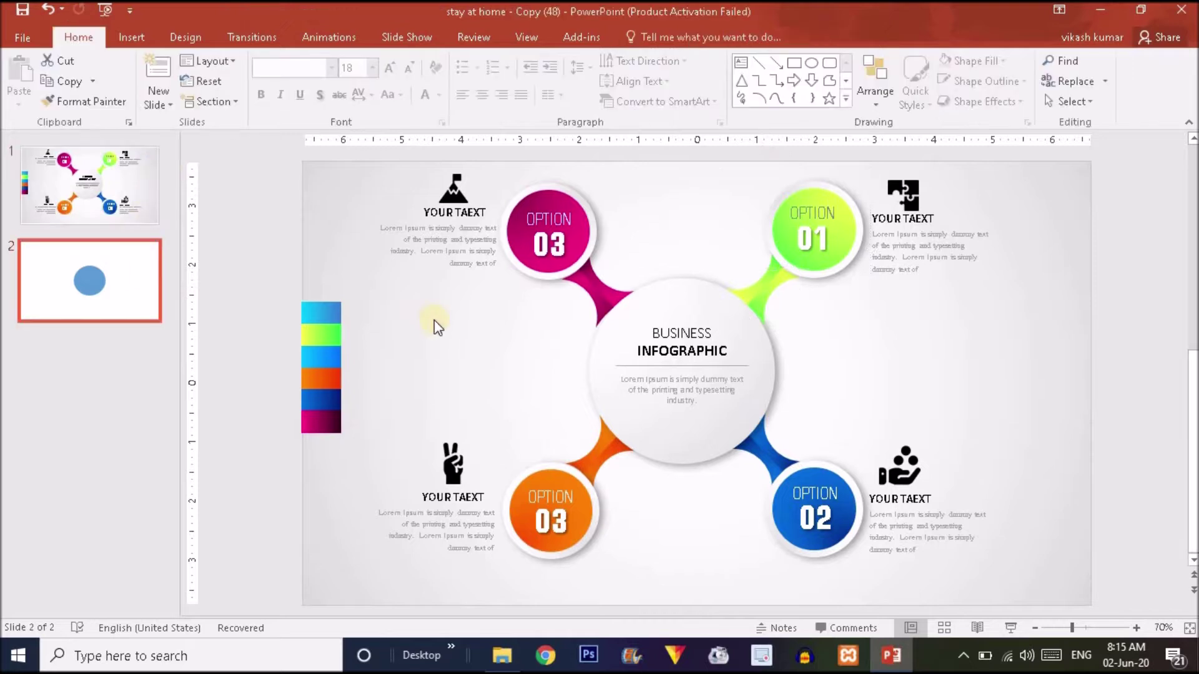
click(656, 372)
drag(657, 372, 933, 311)
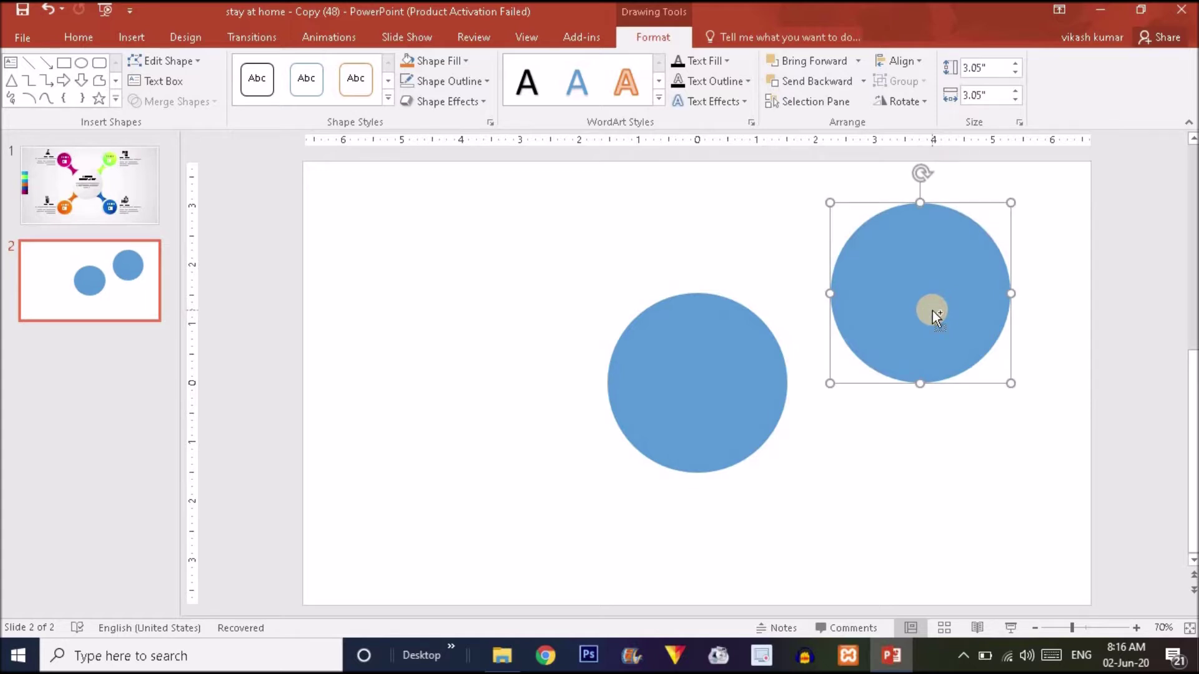
drag(1010, 382, 969, 344)
Move the small circle to the right of the large one, level with its center.
drag(934, 301, 937, 380)
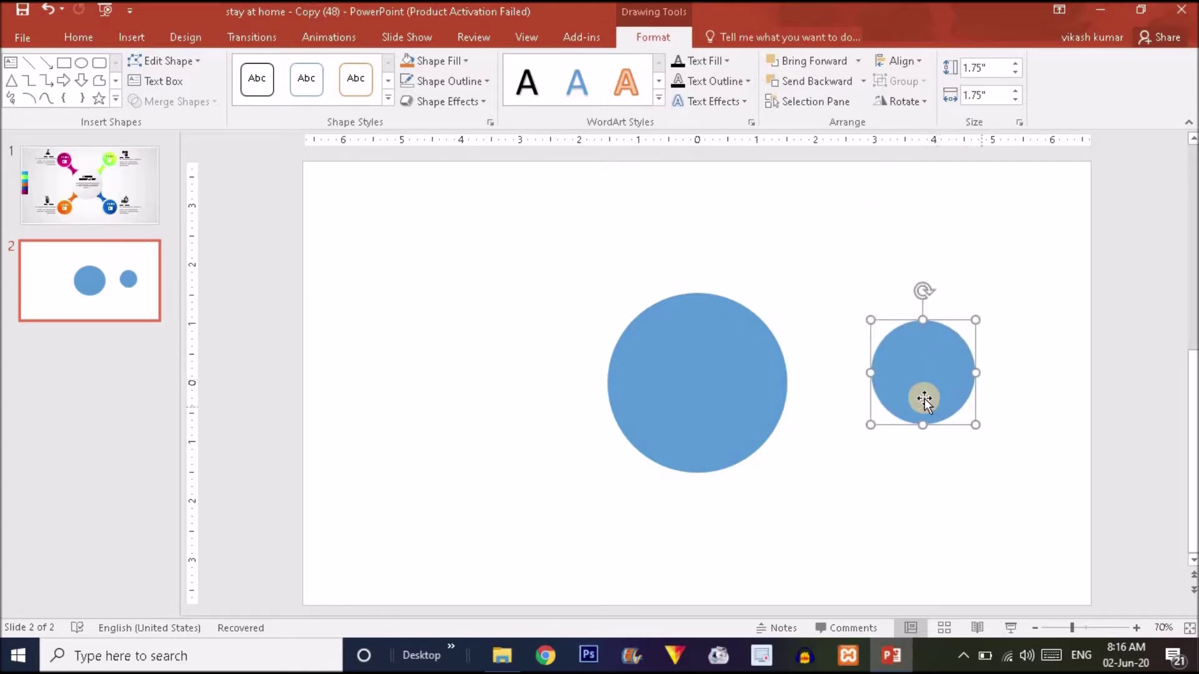
click(911, 390)
mouse_move(914, 370)
mouse_down()
mouse_move(931, 391)
mouse_move(939, 380)
mouse_move(922, 379)
mouse_up()
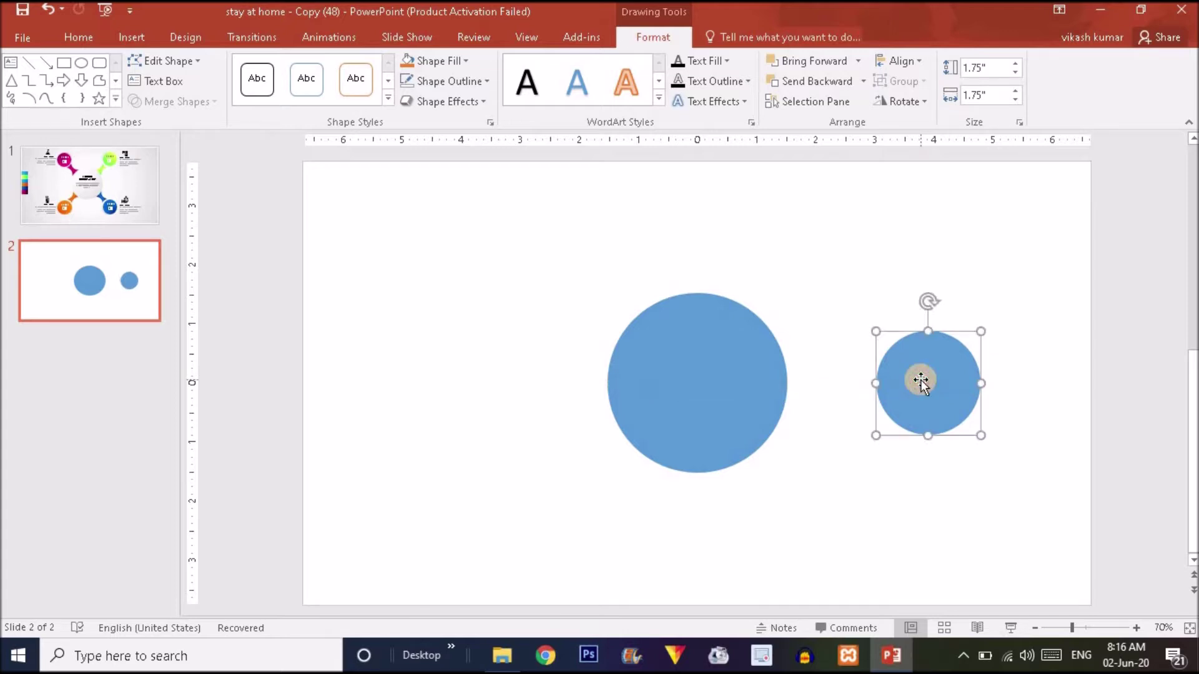
click(910, 254)
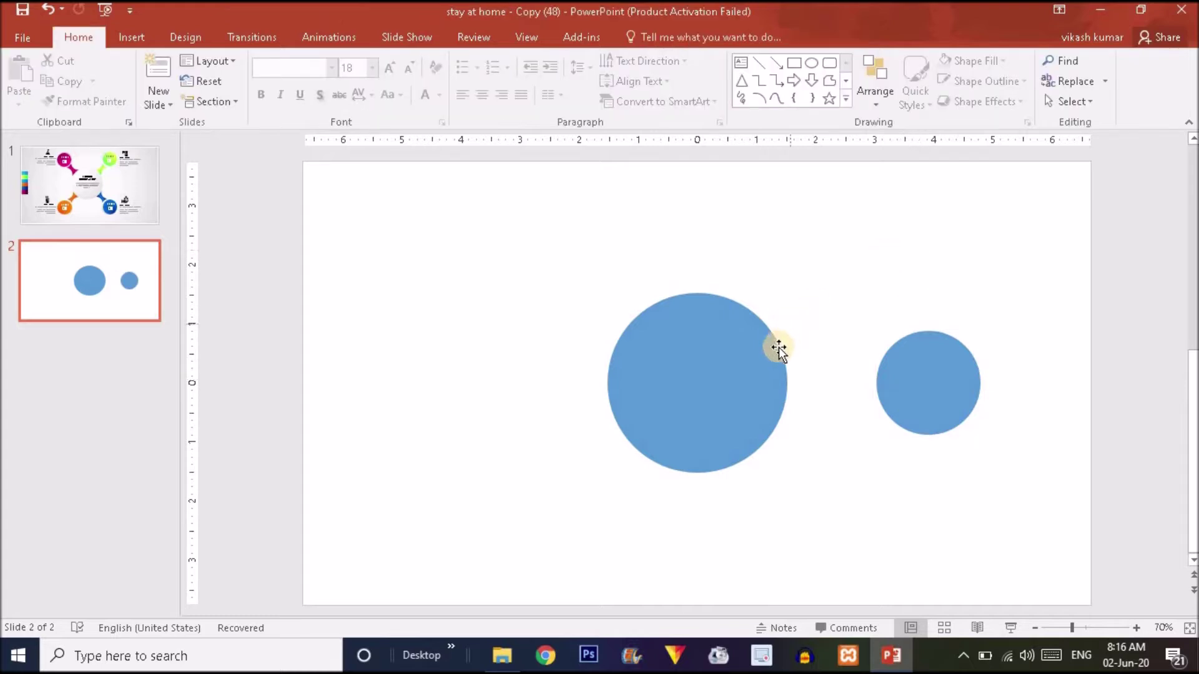
Copy the small circle to above the gap between the two blue circles and fill the copy with yellow.
drag(931, 383, 843, 295)
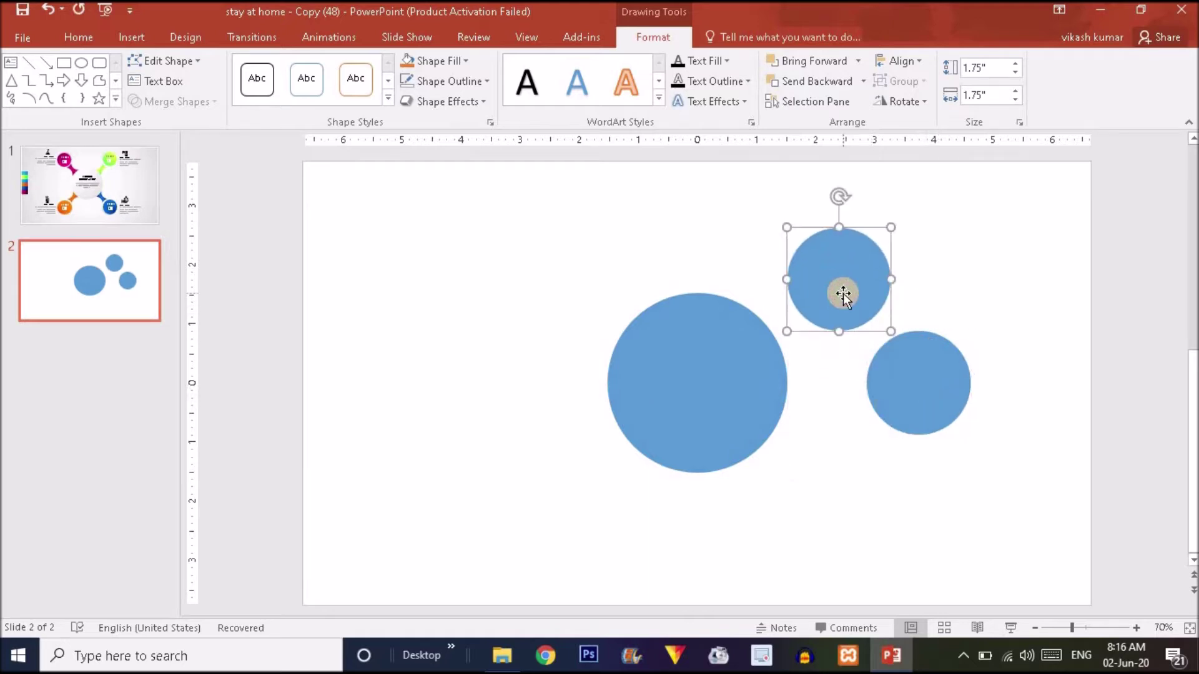
click(457, 61)
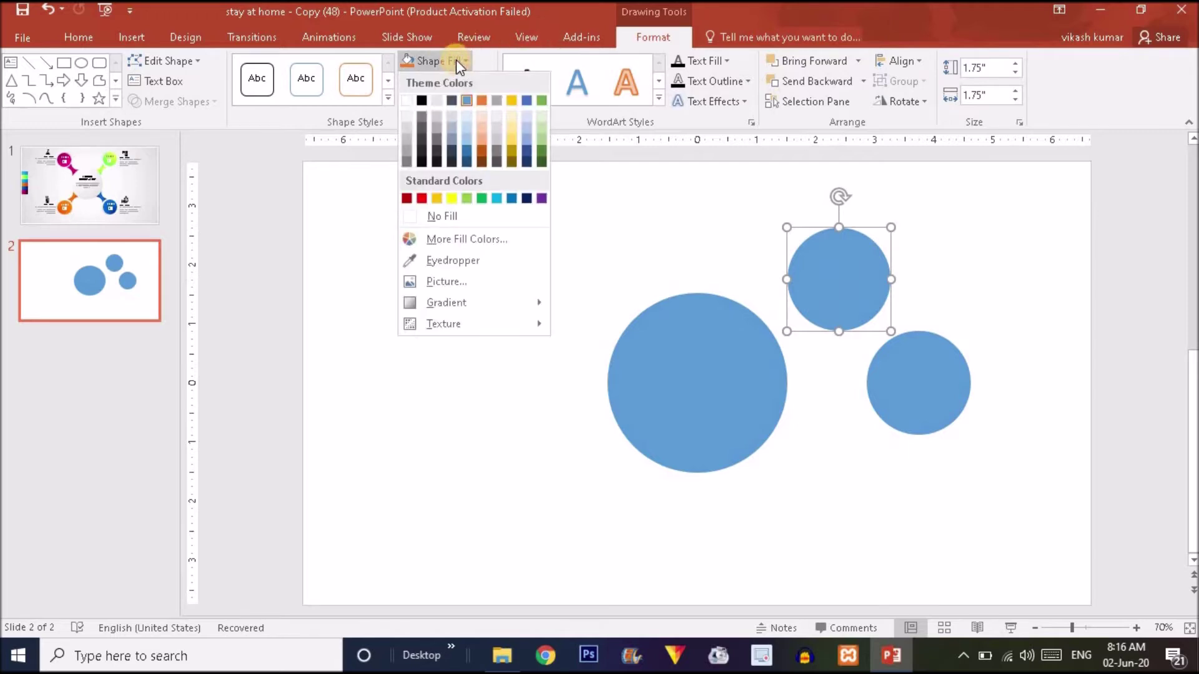
click(451, 198)
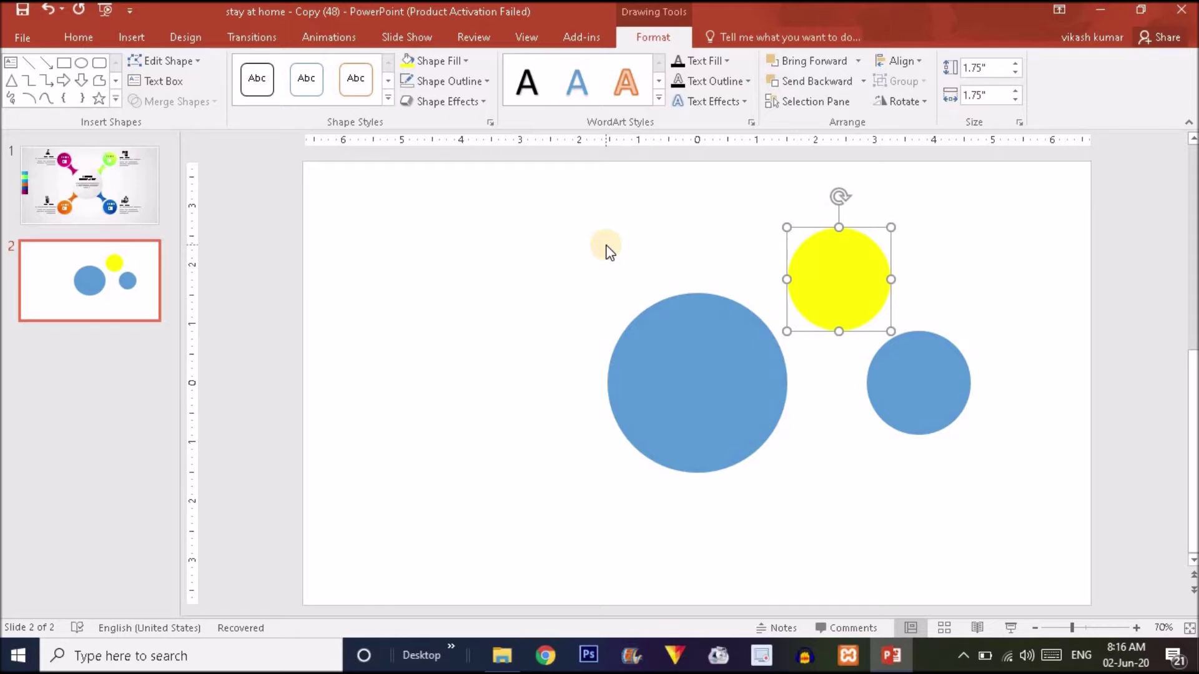
Set the yellow circle's solid fill transparency to 55%.
right_click(852, 278)
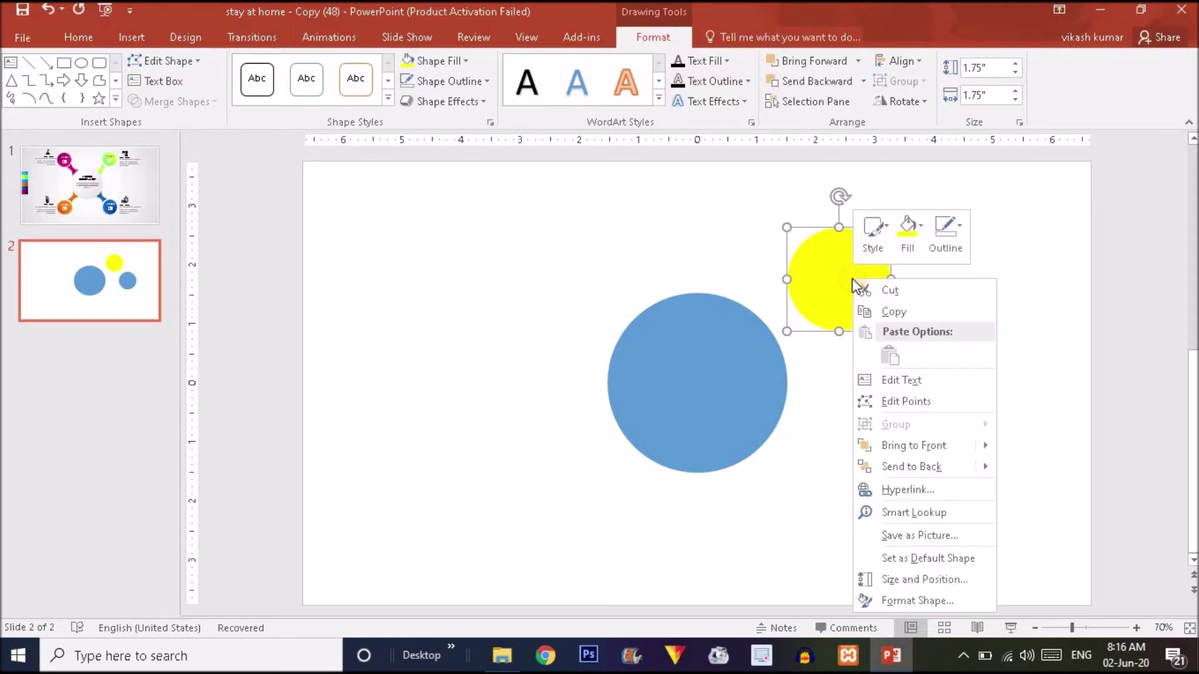
click(930, 600)
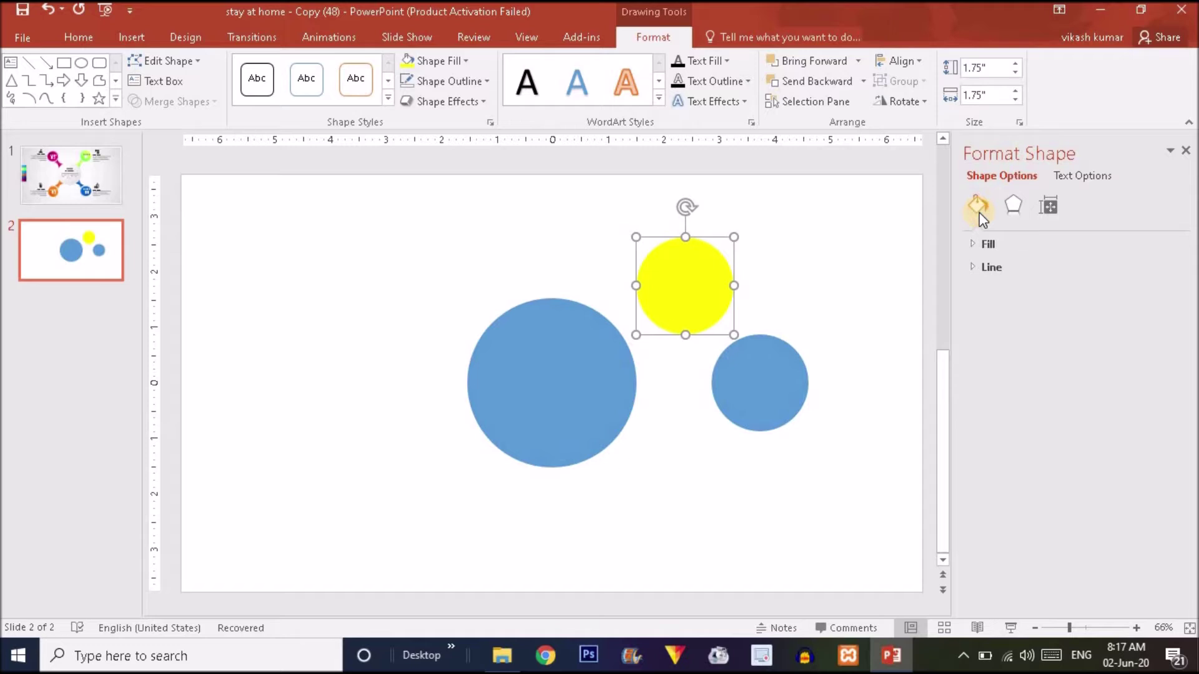
click(989, 244)
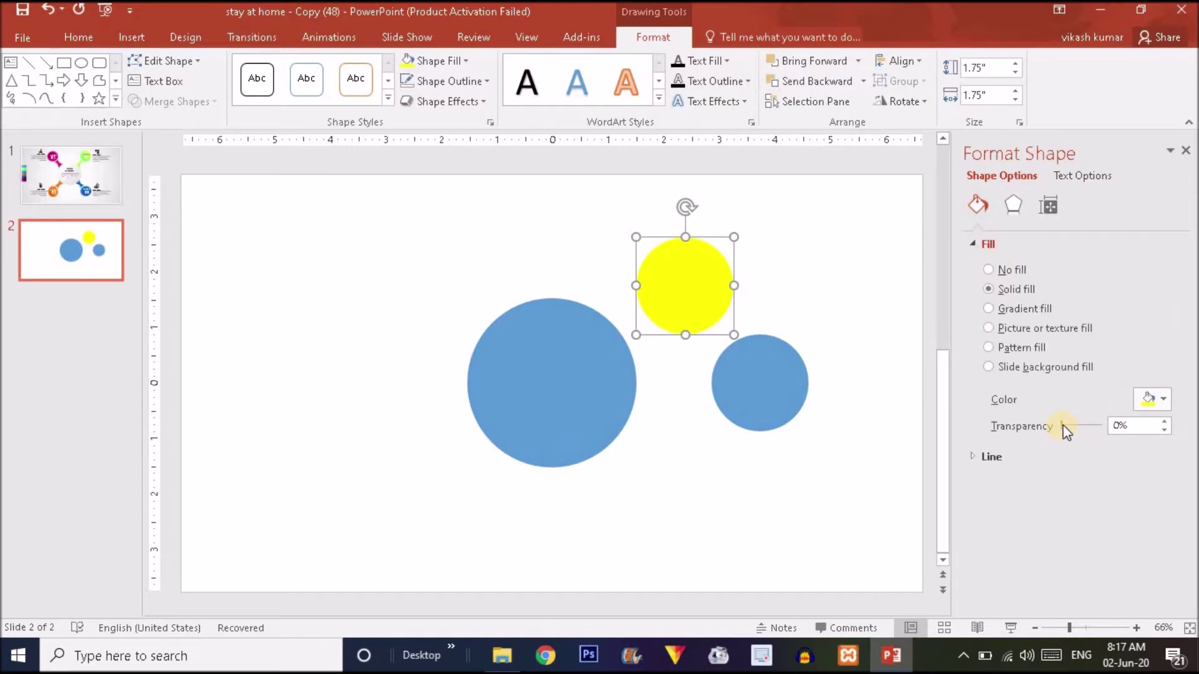
drag(1063, 424, 1084, 425)
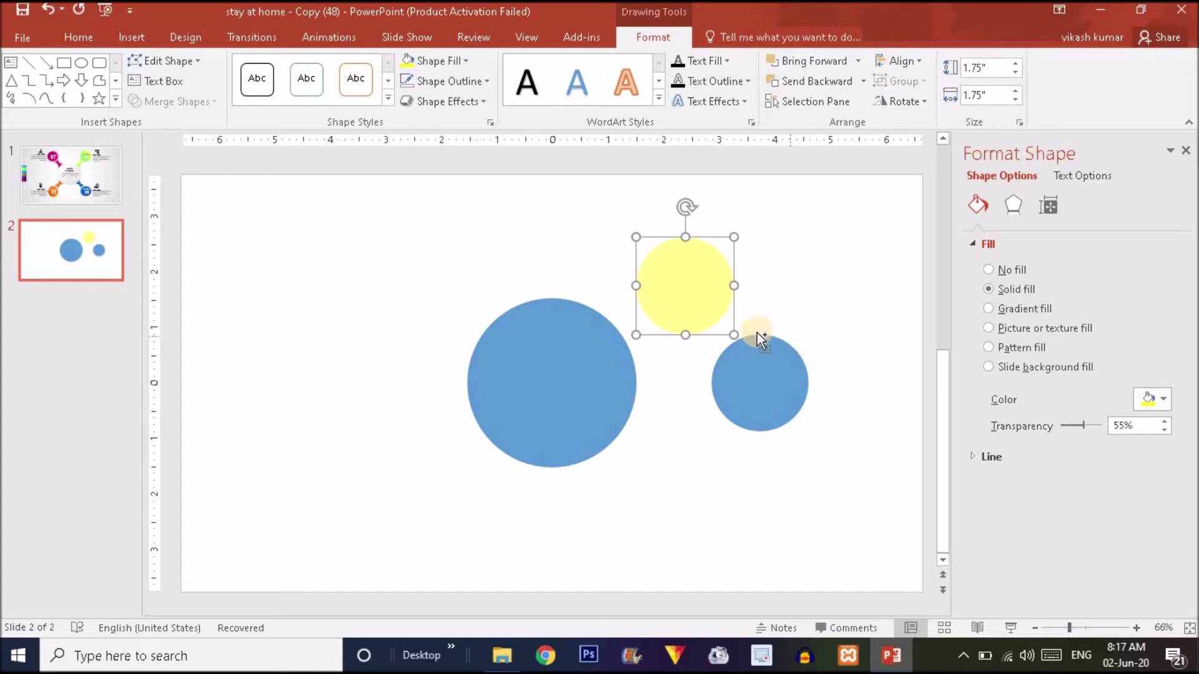
Enlarge the yellow circle to about 2.12 inches, lower it between the blue circles, and nudge the small blue circle left.
drag(733, 335, 742, 338)
drag(690, 300, 690, 327)
click(761, 415)
key(Left)
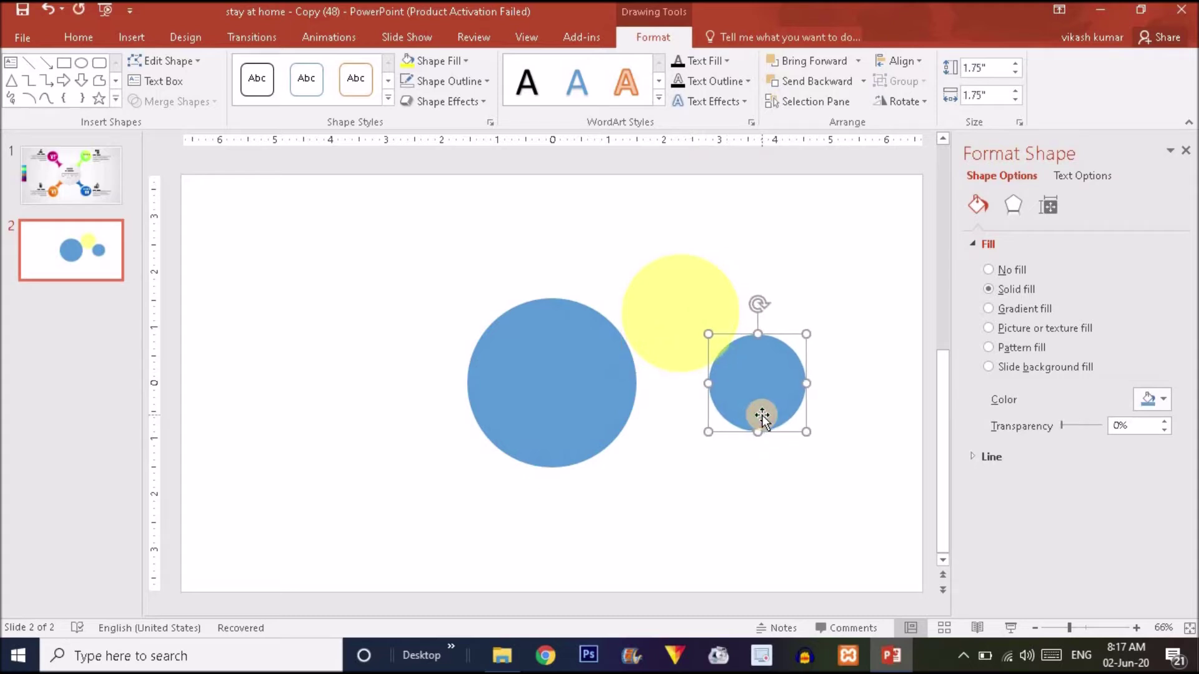
key(Right)
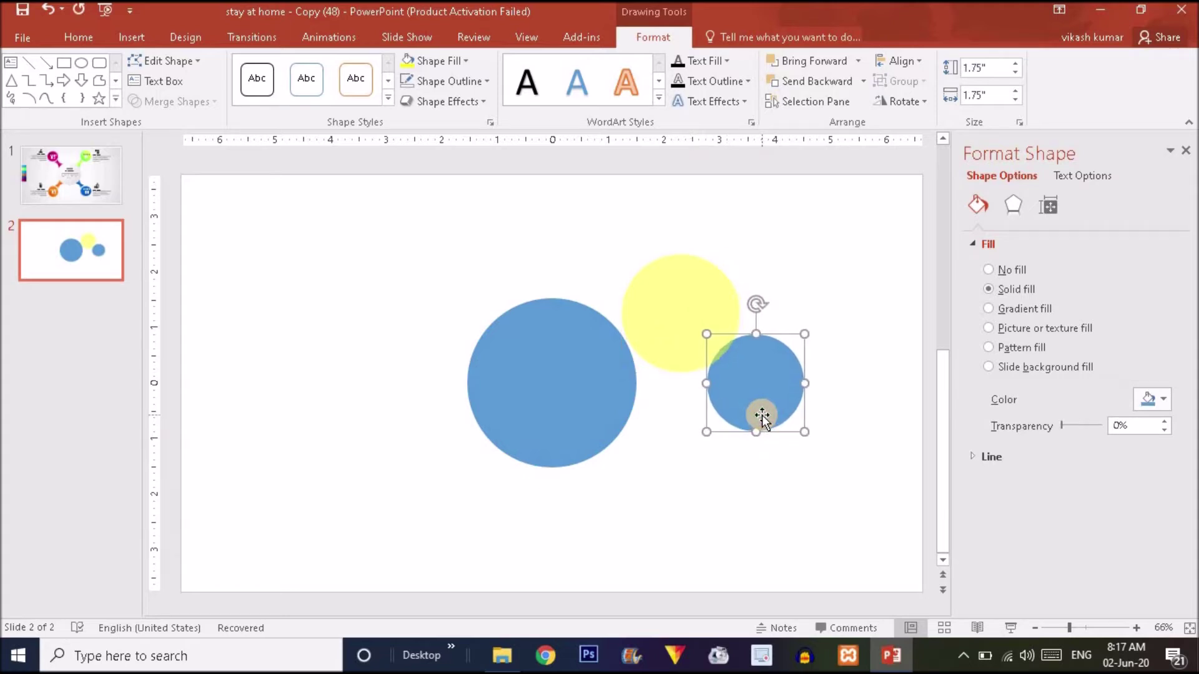
Fine-tune the yellow circle's position so that it meets the edges of both blue circles.
click(649, 293)
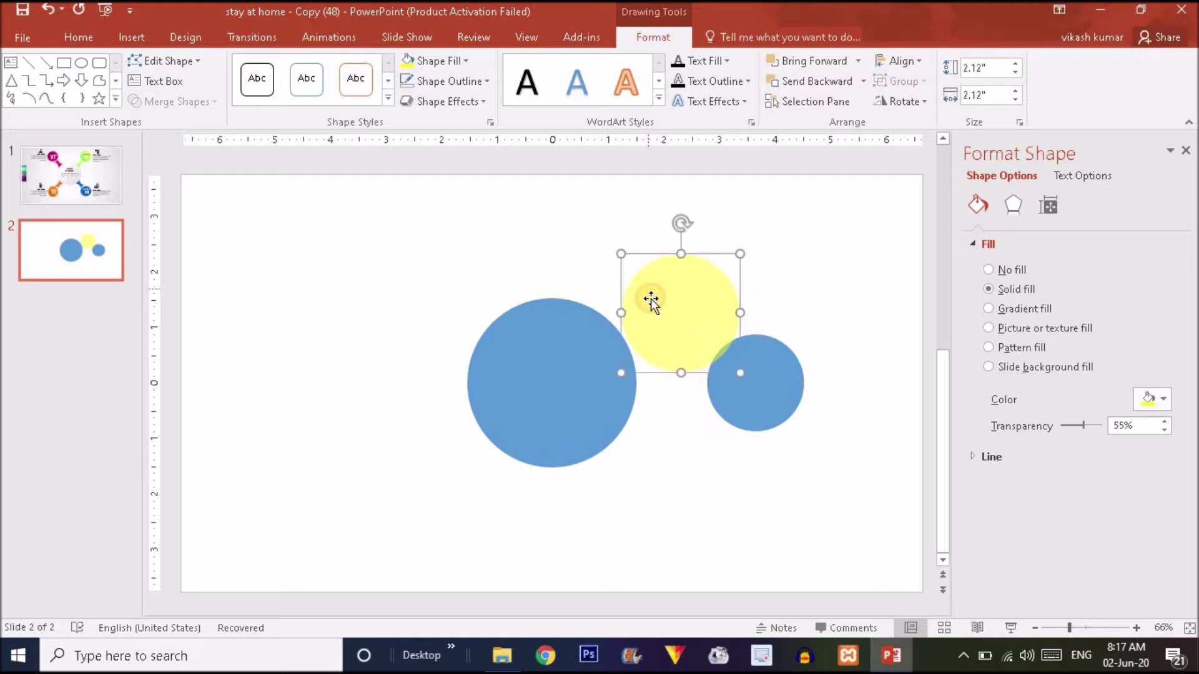
drag(1071, 626, 1081, 627)
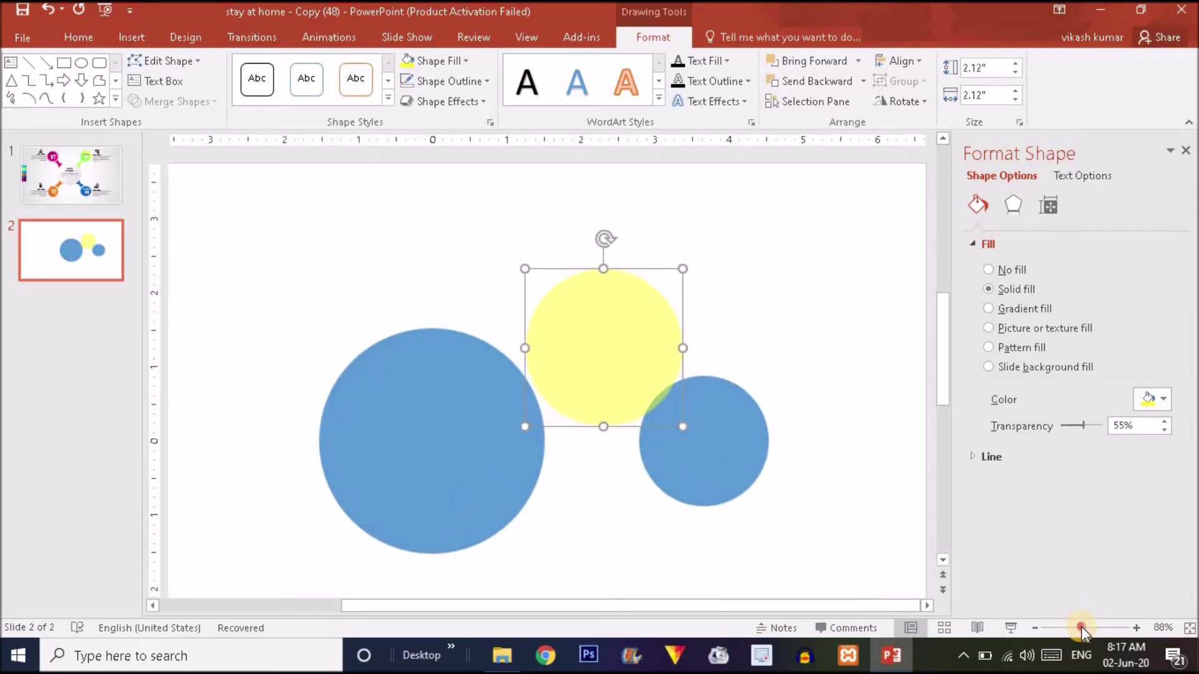
drag(942, 368, 942, 378)
drag(561, 320, 559, 320)
key(ctrl+z)
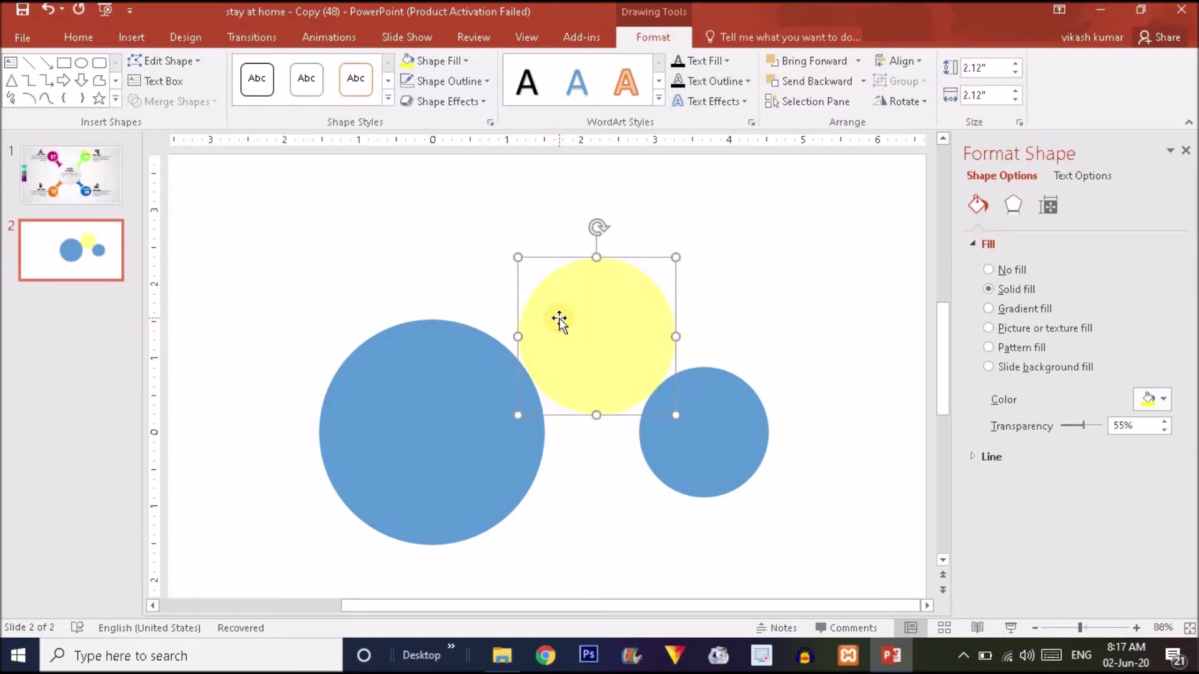
key(ctrl+Down)
key(ctrl+Right)
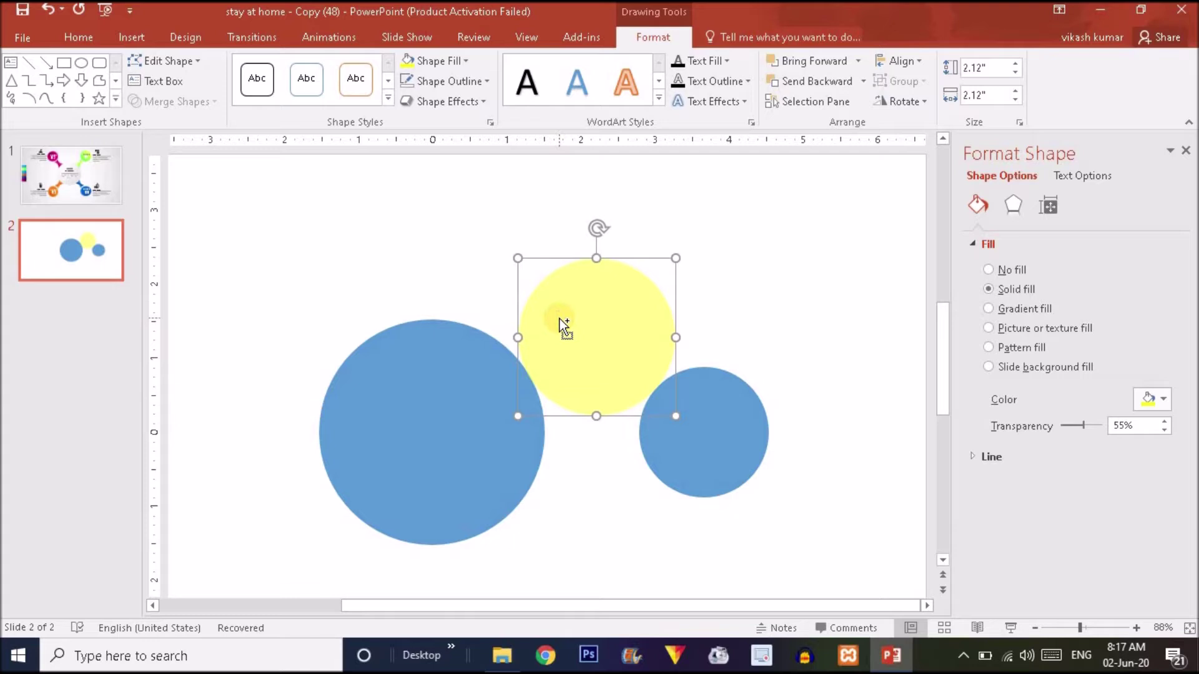
Place a copy of the yellow circle symmetrically beneath the original and fragment all four circles with Merge Shapes.
key(ctrl+d)
drag(619, 321, 608, 495)
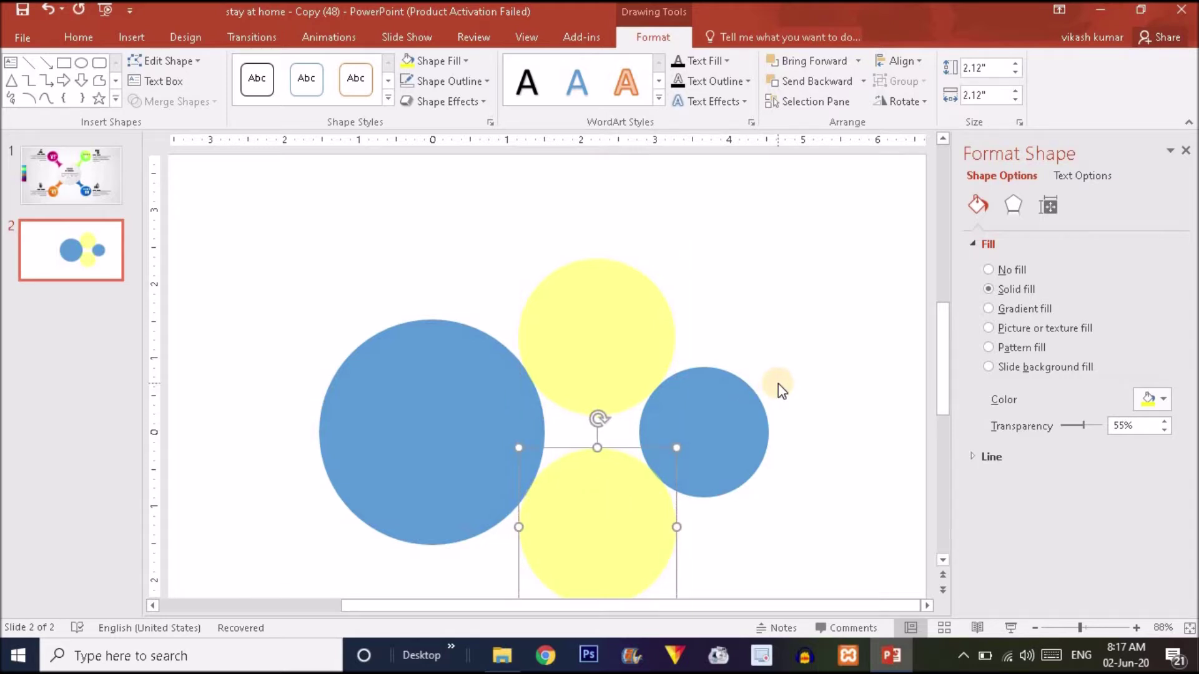
key(ctrl+a)
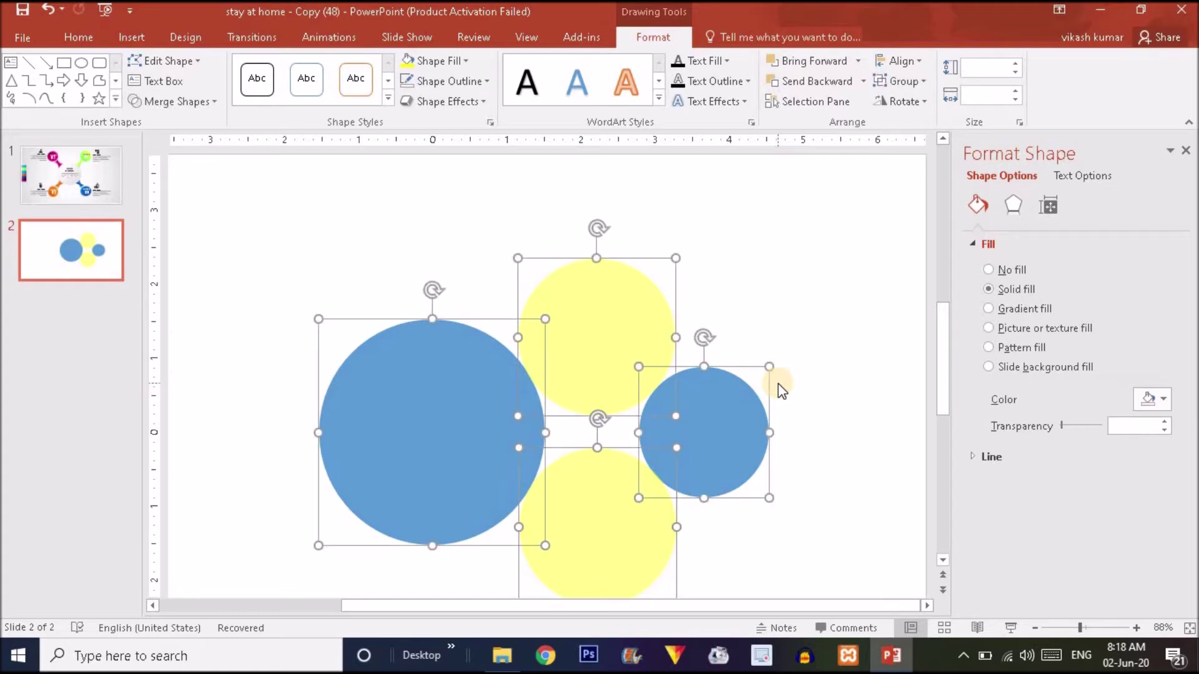
click(159, 101)
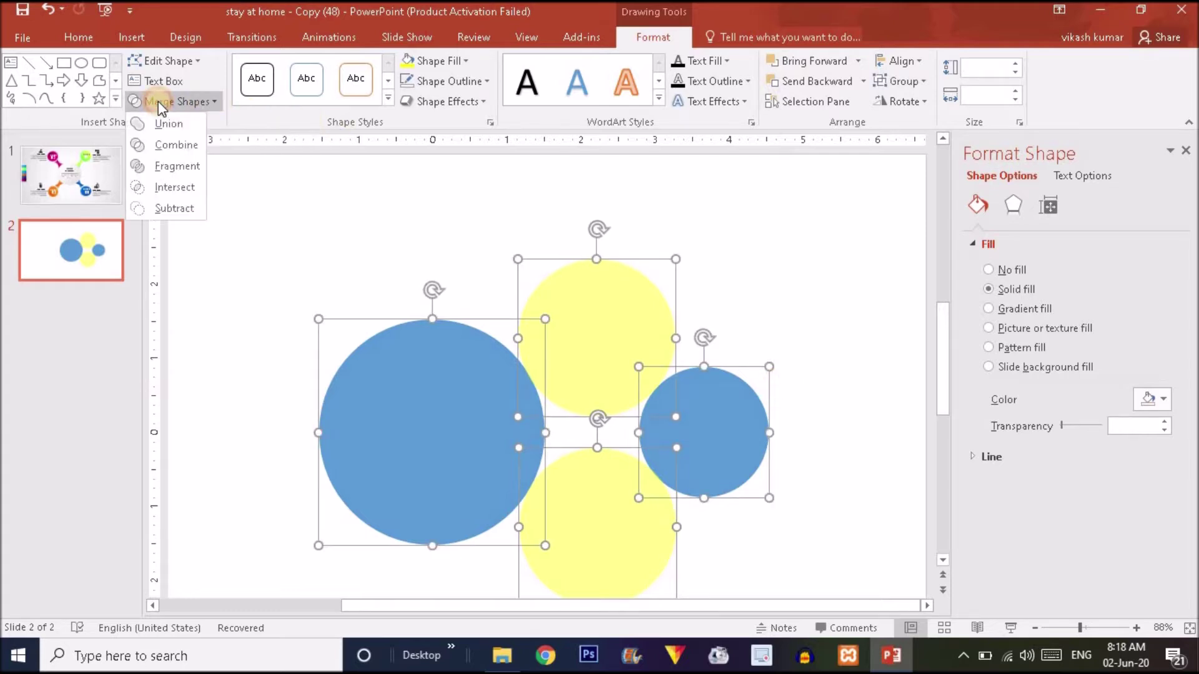
click(168, 166)
click(736, 240)
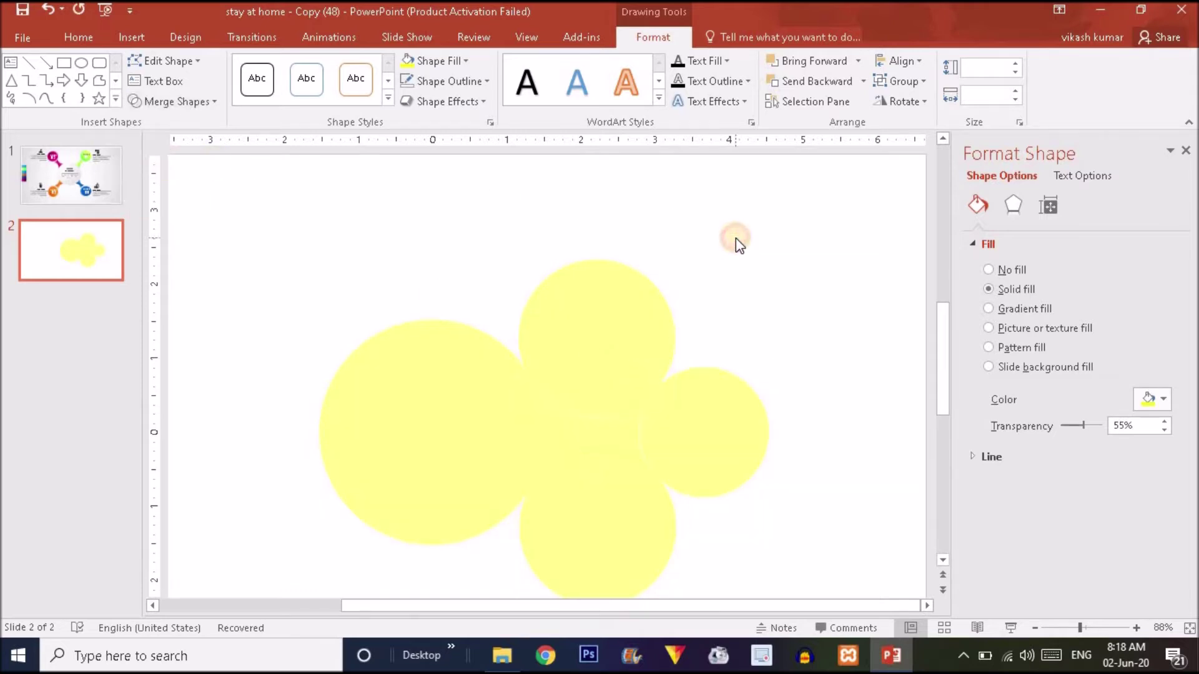
Delete the circles above and below the connector and move the small circle up and away from it.
click(561, 347)
shift+click(586, 516)
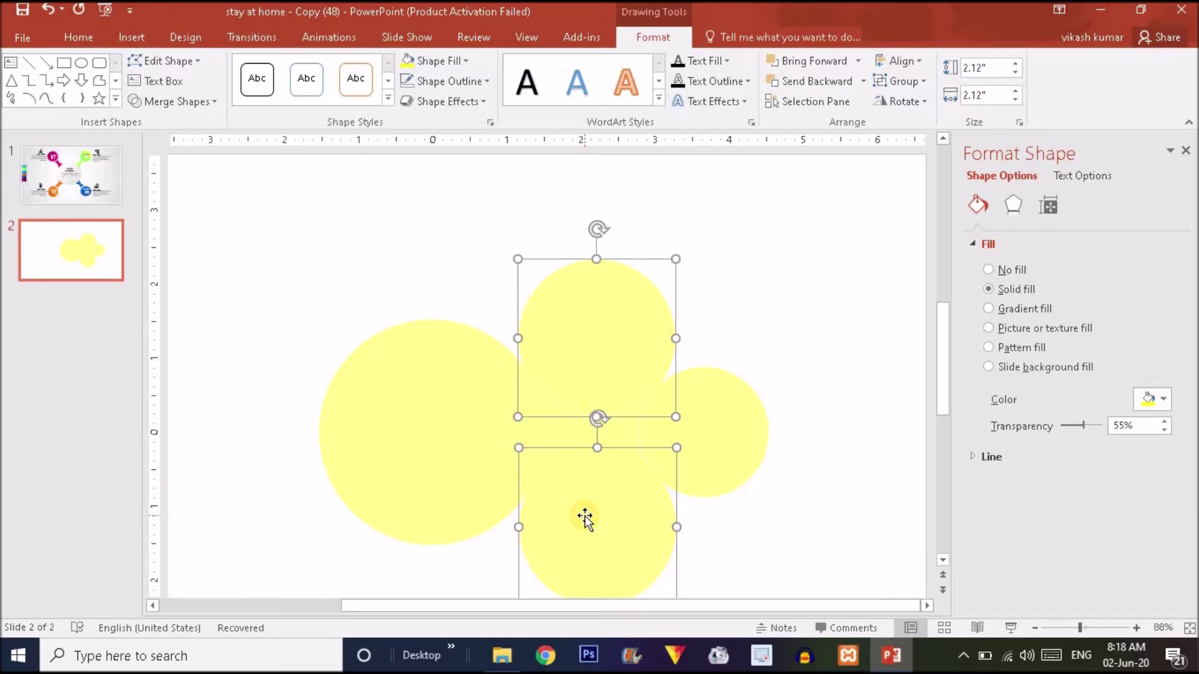
key(Delete)
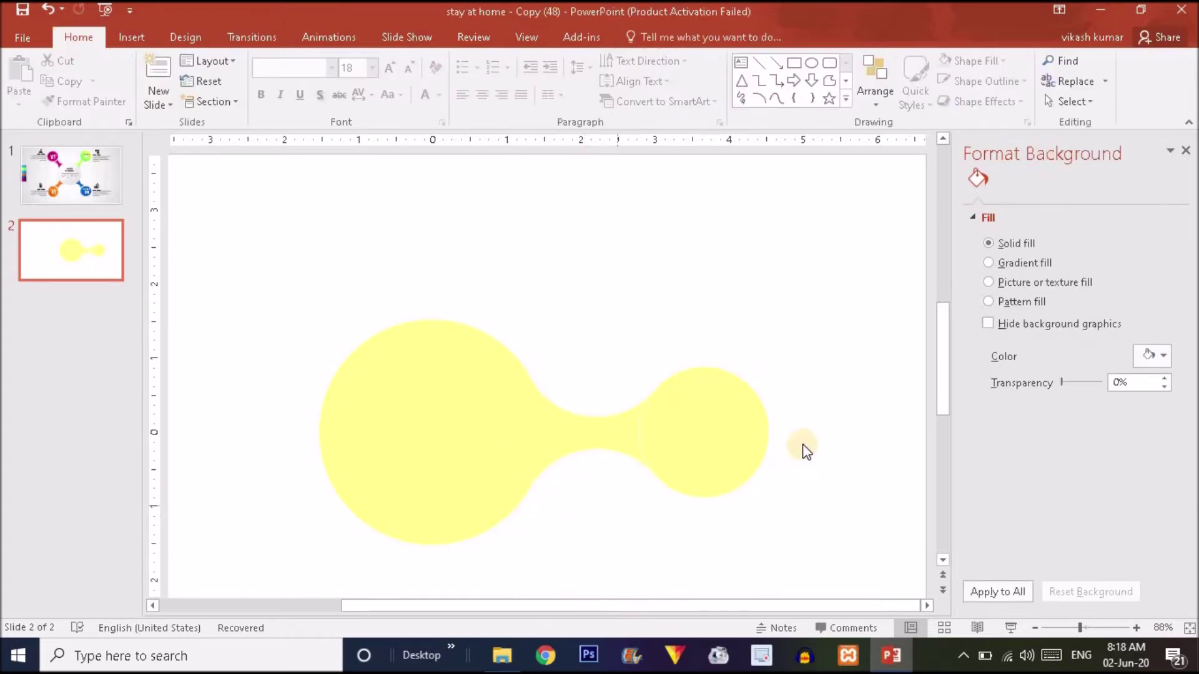
drag(757, 444, 825, 391)
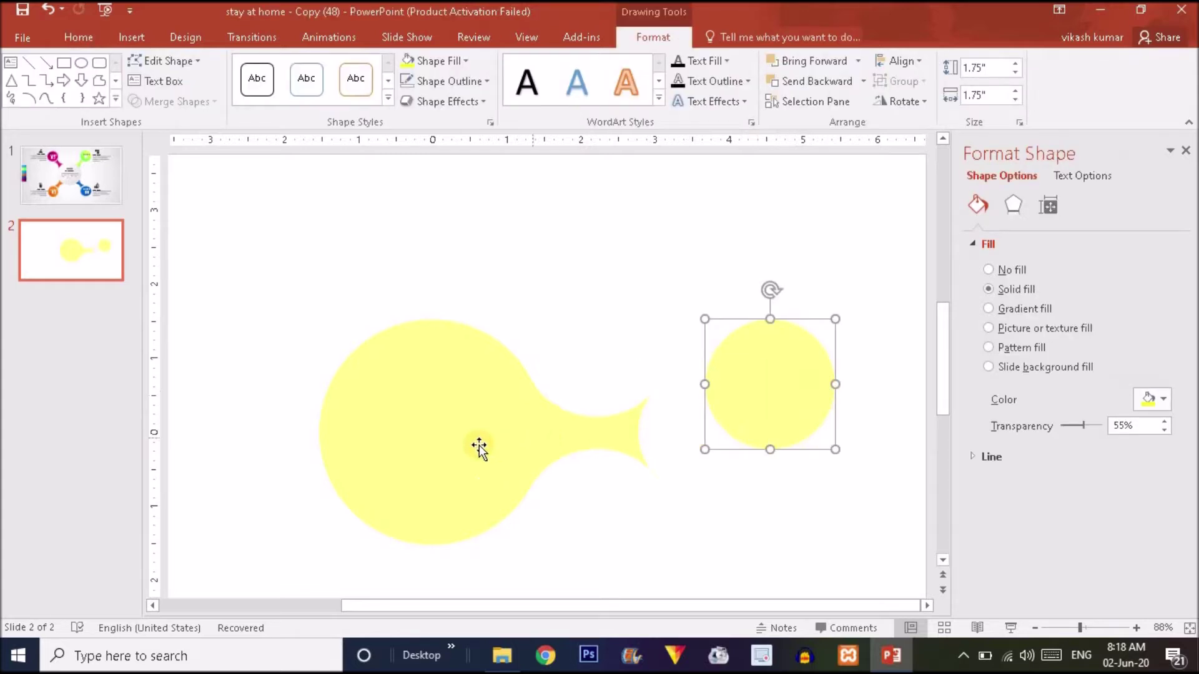
Pull the large circle away from the connector and place it back against the connector's edge.
drag(458, 444, 413, 444)
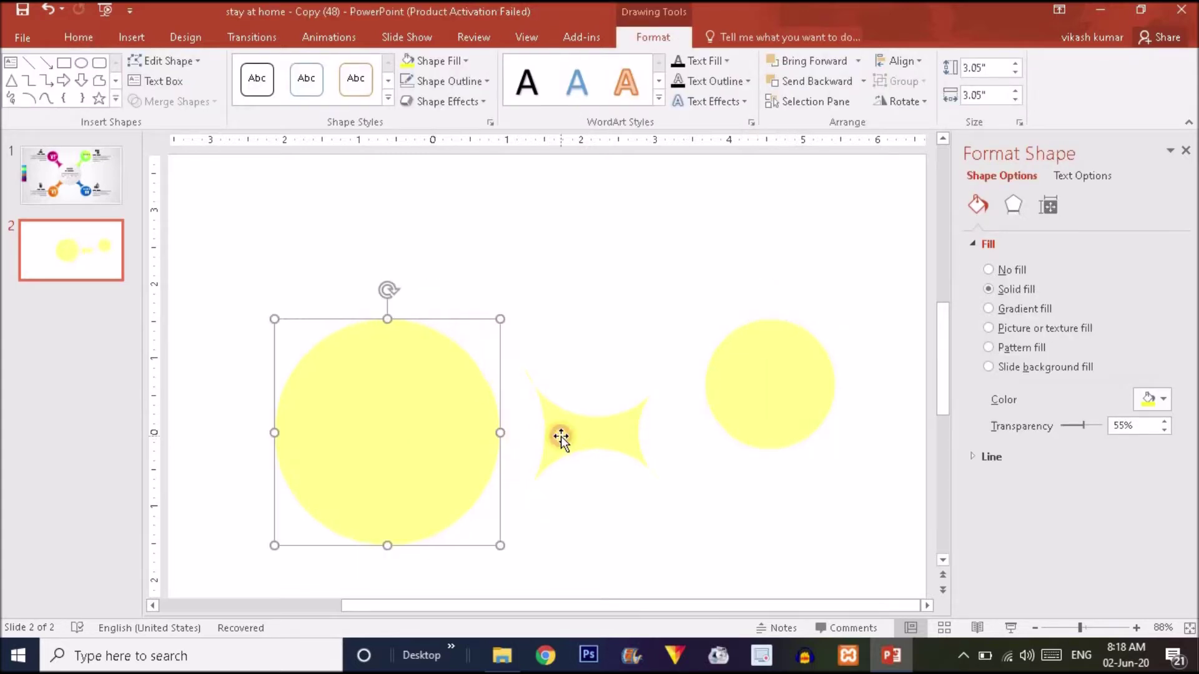
click(560, 439)
click(549, 320)
drag(415, 453, 461, 447)
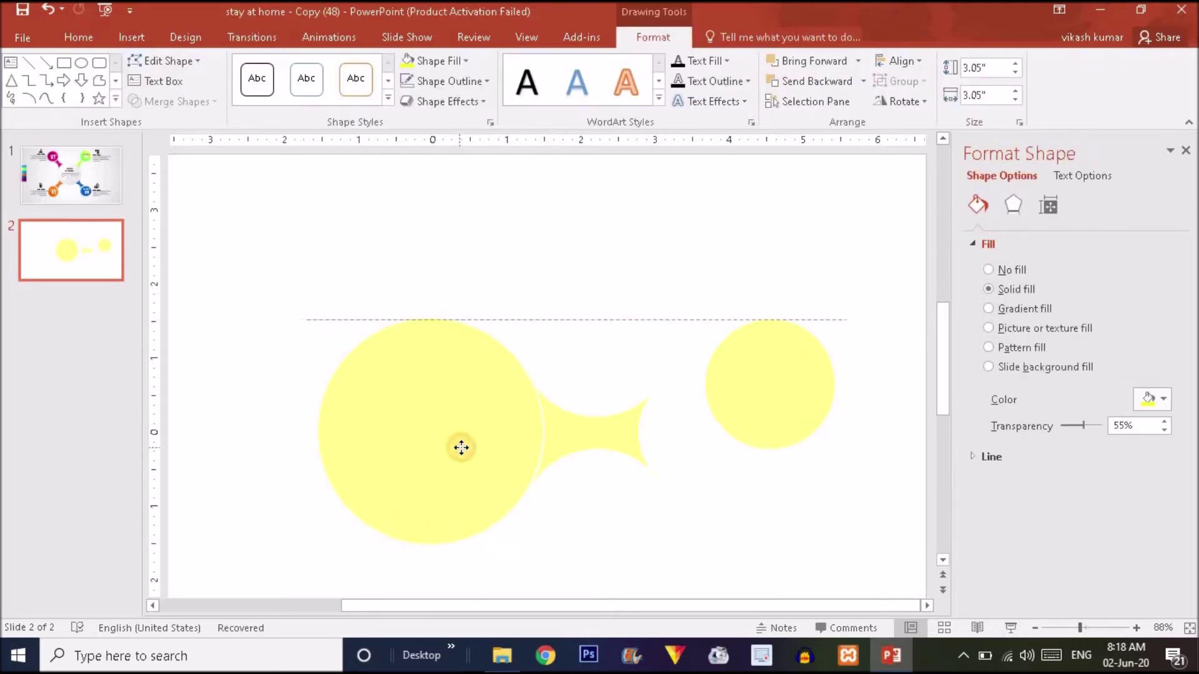
Draw a rectangle about 2.18 by 0.96 inches above the large circle and set its fill transparency to 73%.
scroll(476, 415, down, 1)
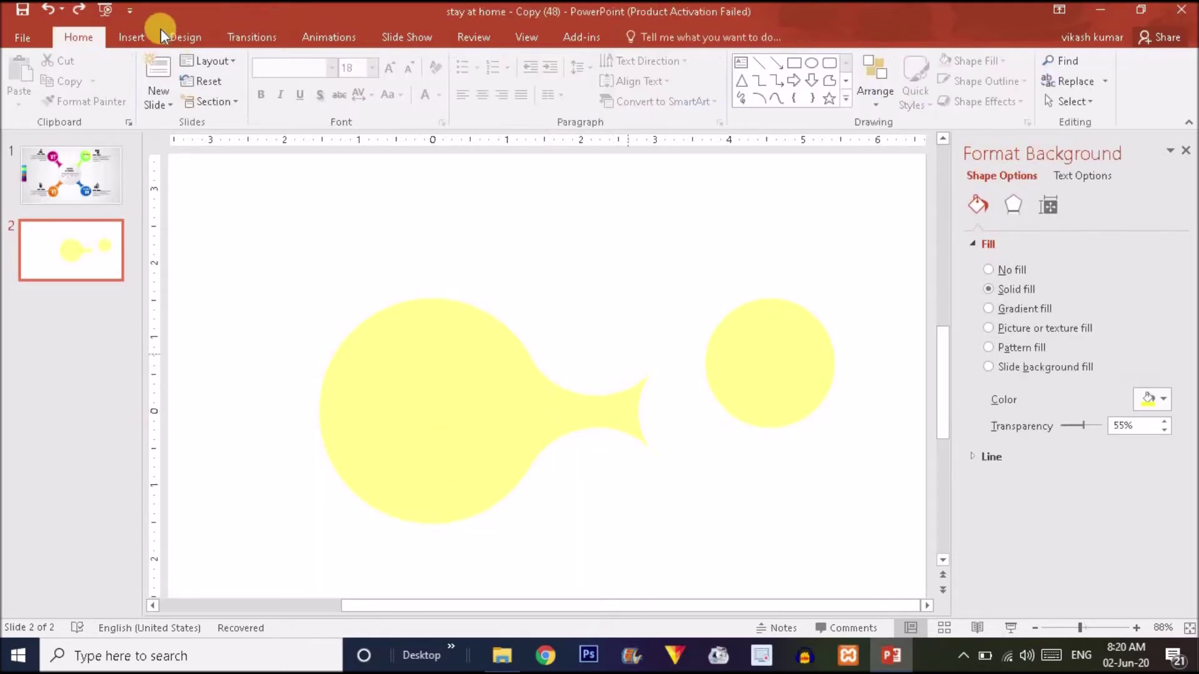
click(133, 36)
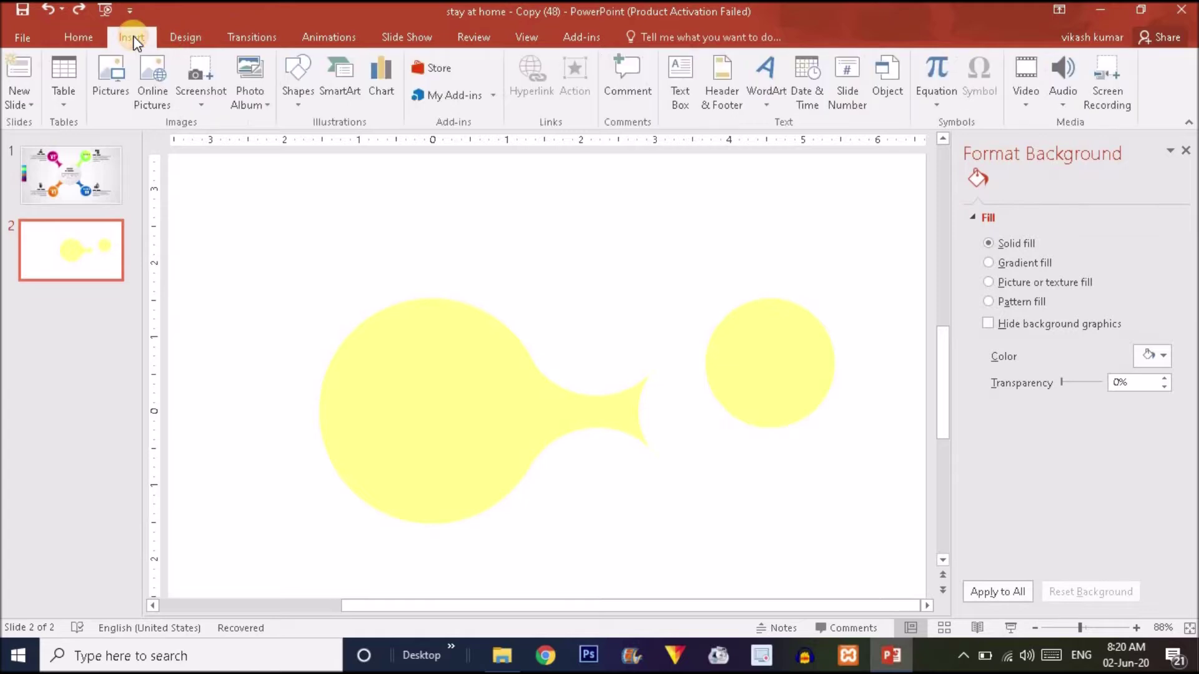
click(296, 94)
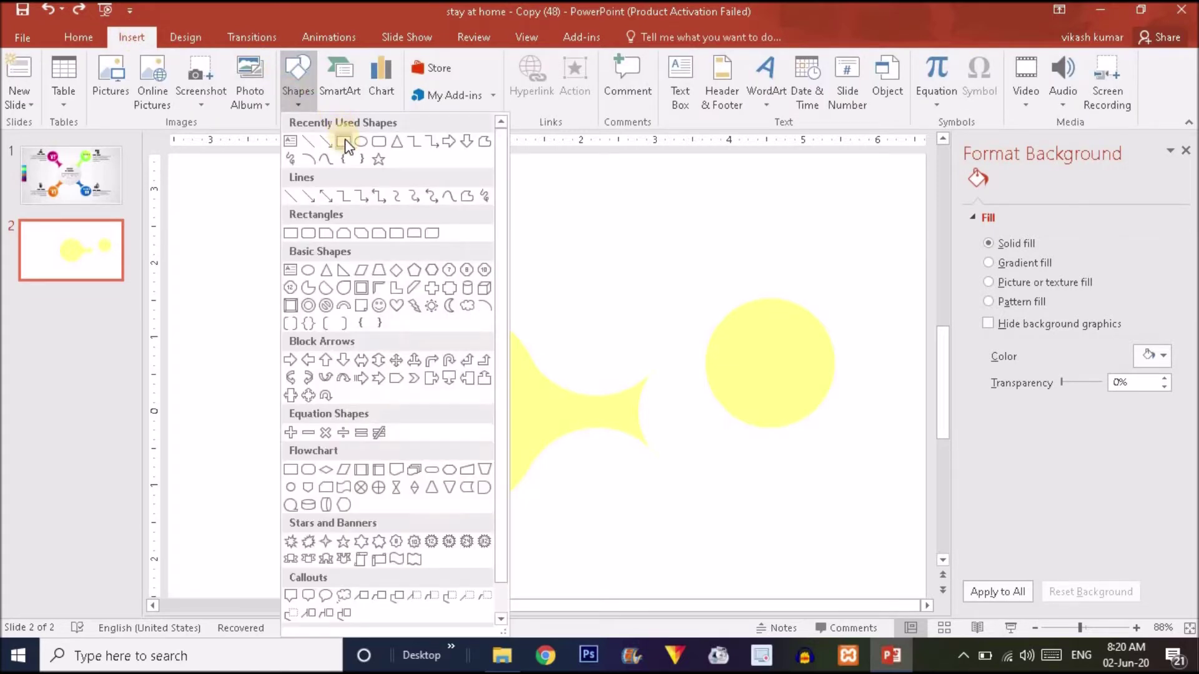
click(345, 142)
mouse_move(245, 241)
mouse_down()
mouse_move(471, 361)
mouse_move(463, 335)
mouse_move(407, 312)
mouse_up()
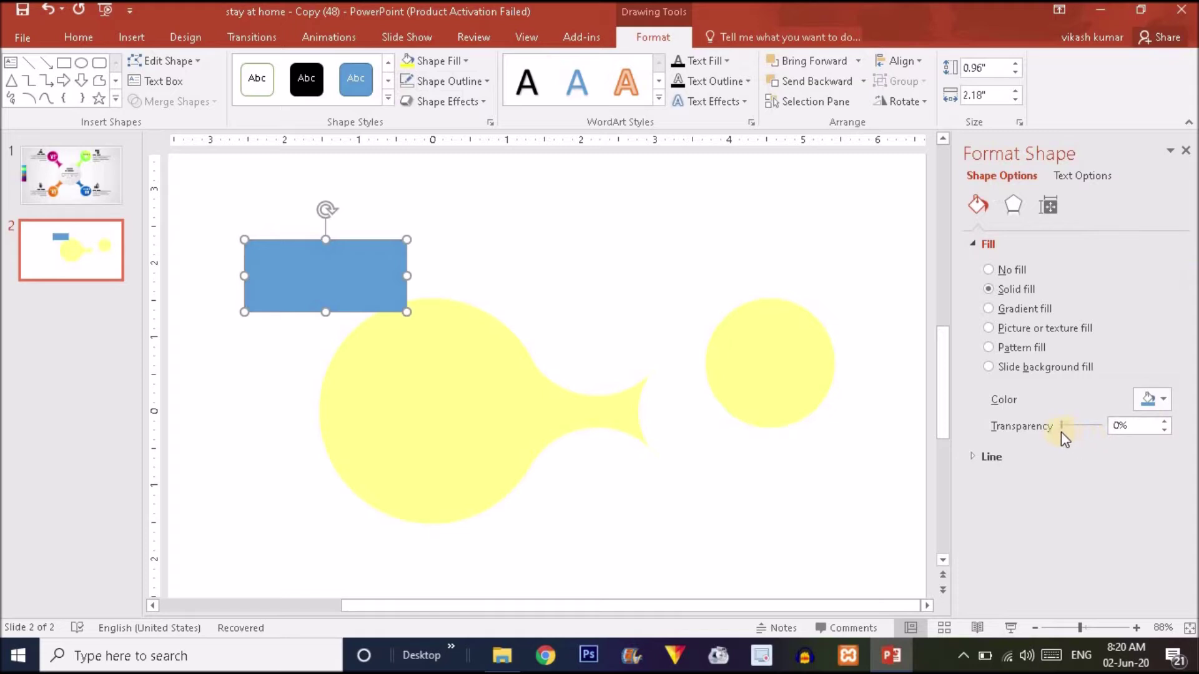
drag(1063, 427, 1091, 425)
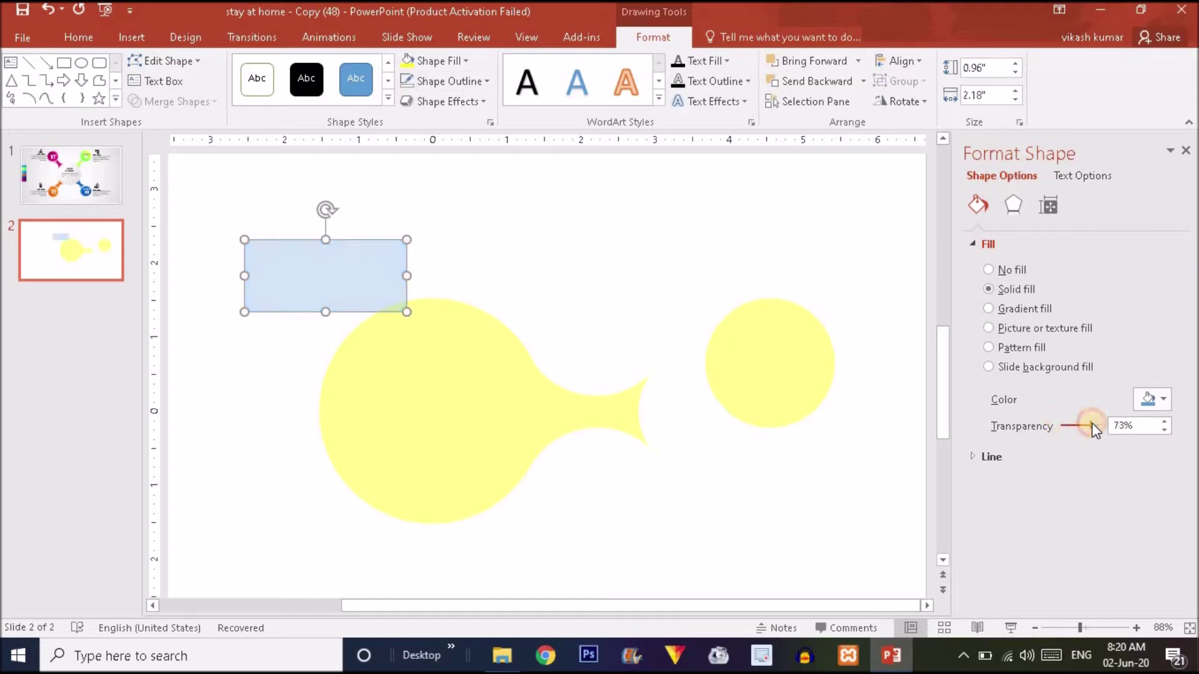
Place the rectangle over the connector's lower half and fragment the rectangle and connector with Merge Shapes.
drag(336, 284, 590, 456)
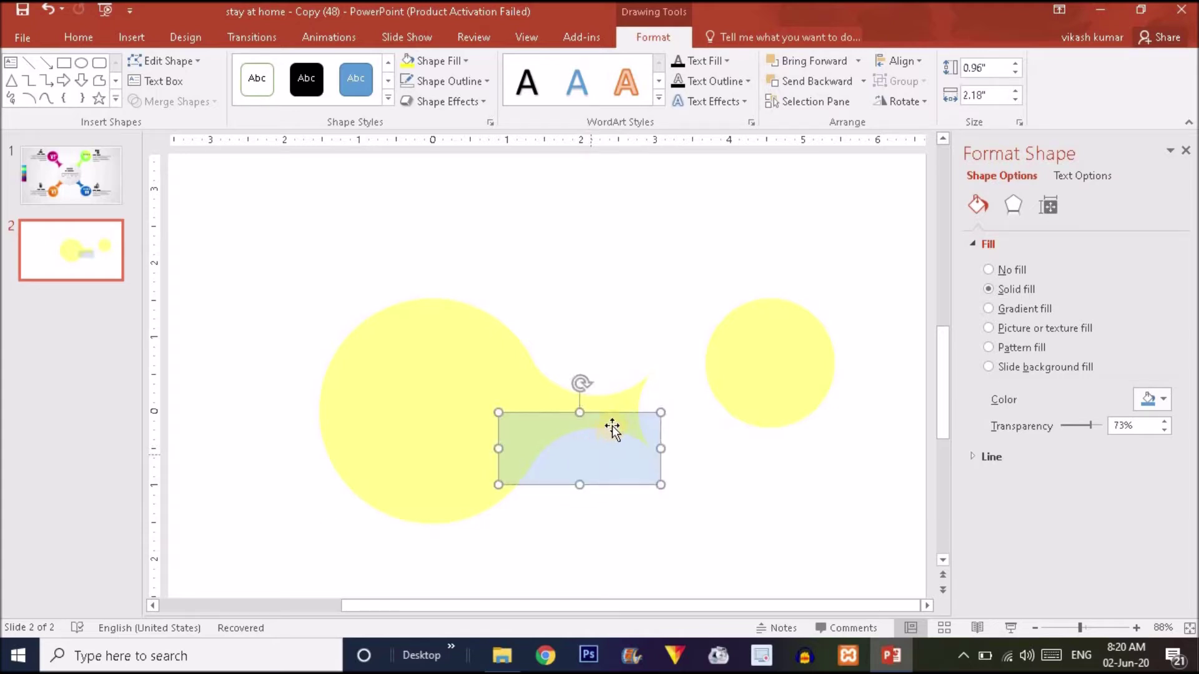
click(617, 403)
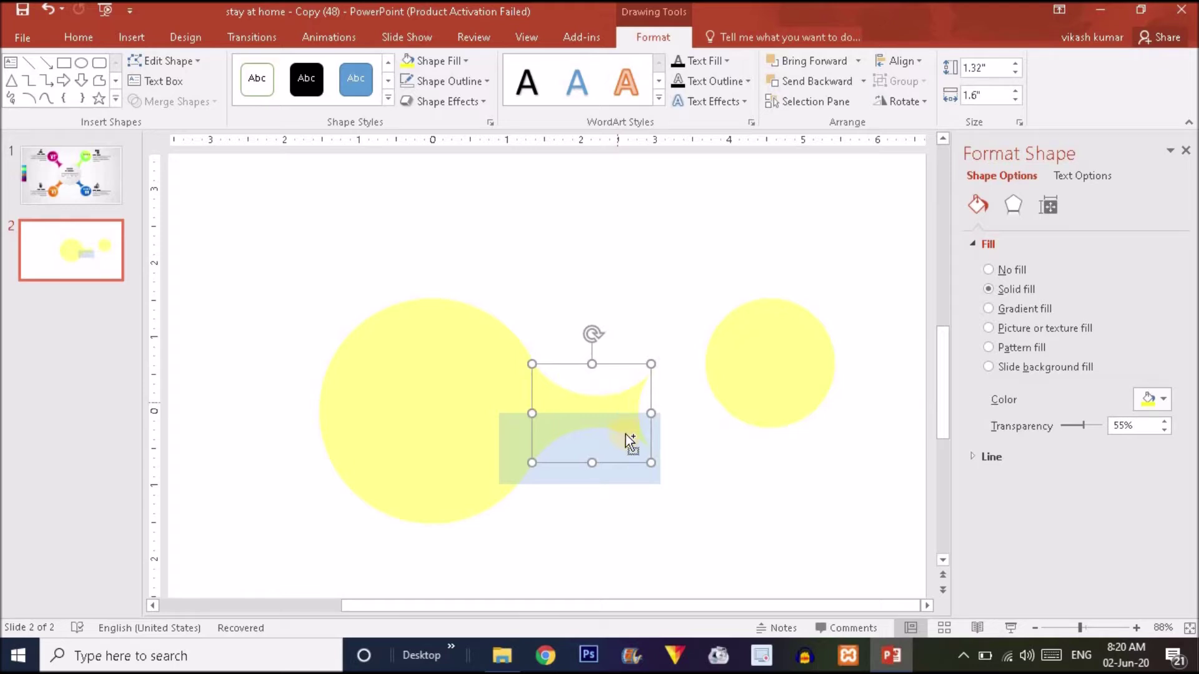
shift+click(631, 473)
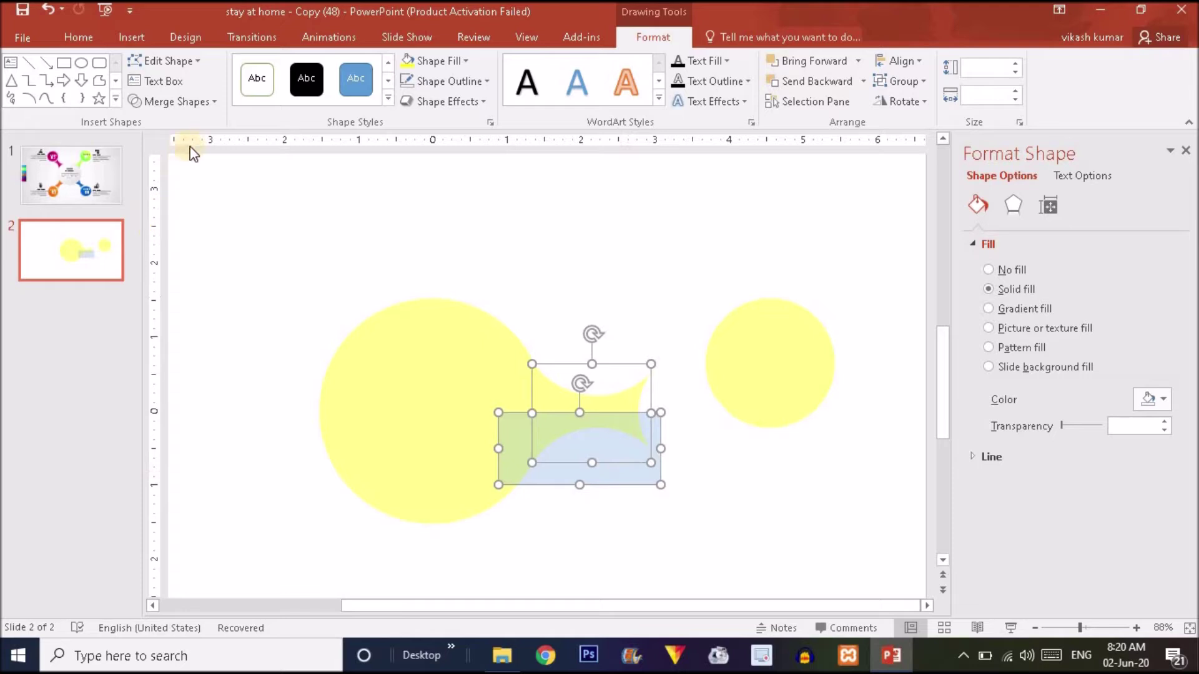
click(183, 103)
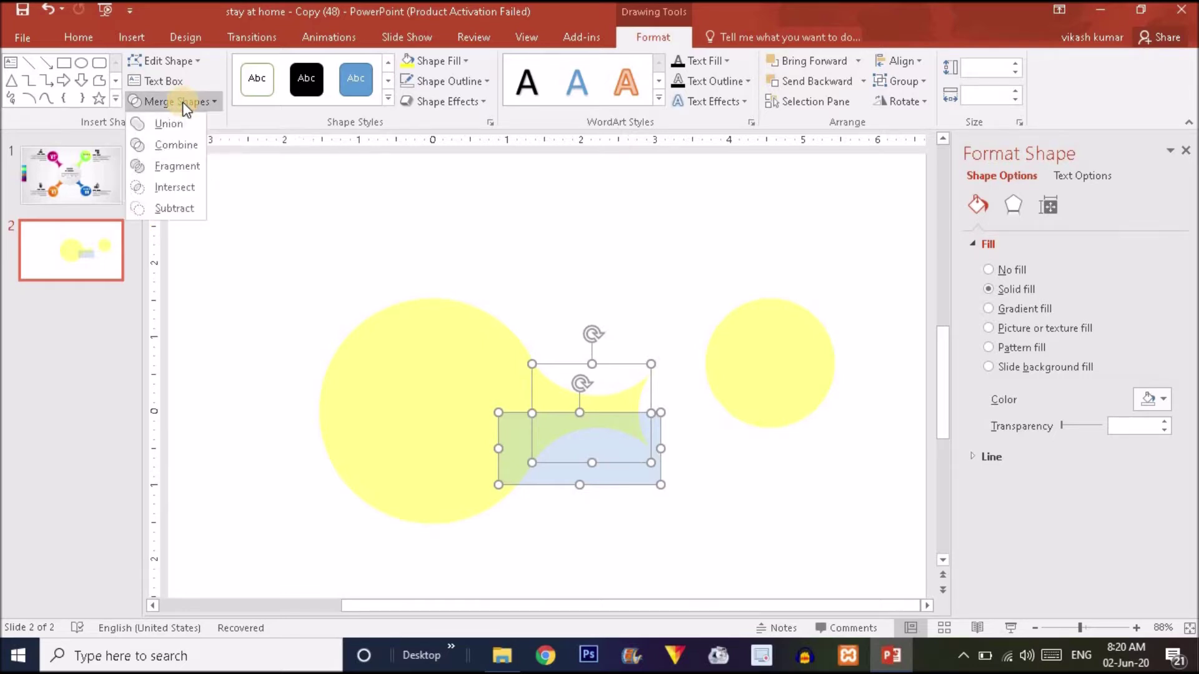
click(189, 164)
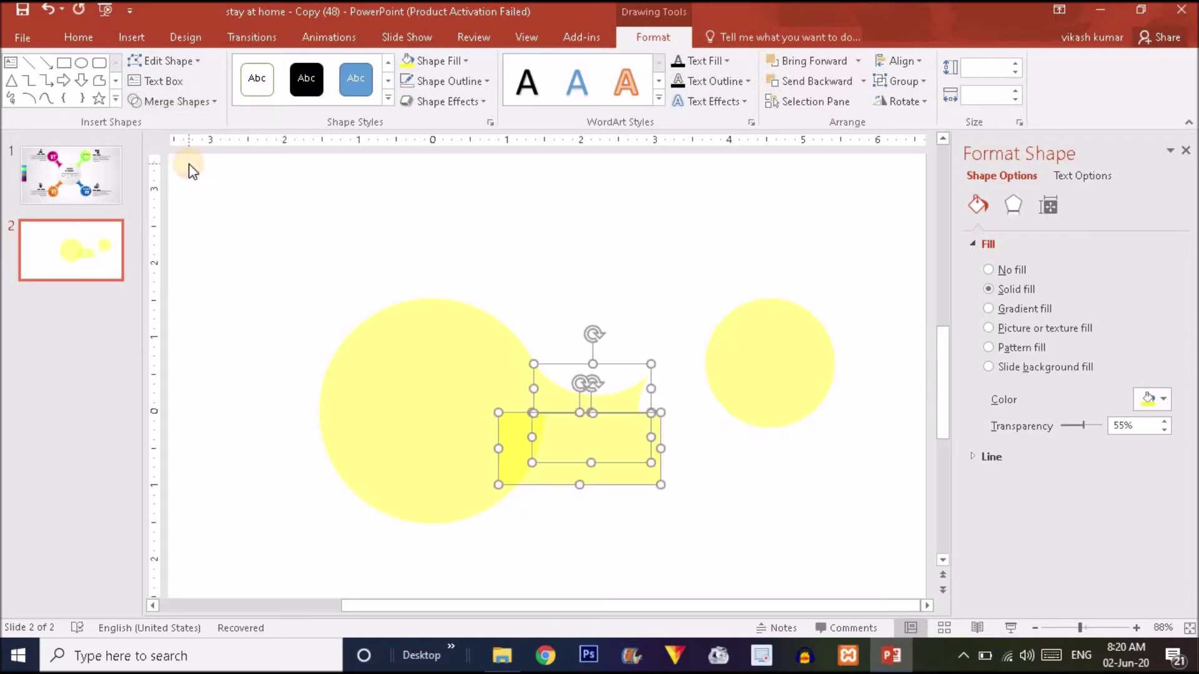
Separate and delete the leftover rectangle piece, and realign the connector's lower half with its upper half.
click(725, 467)
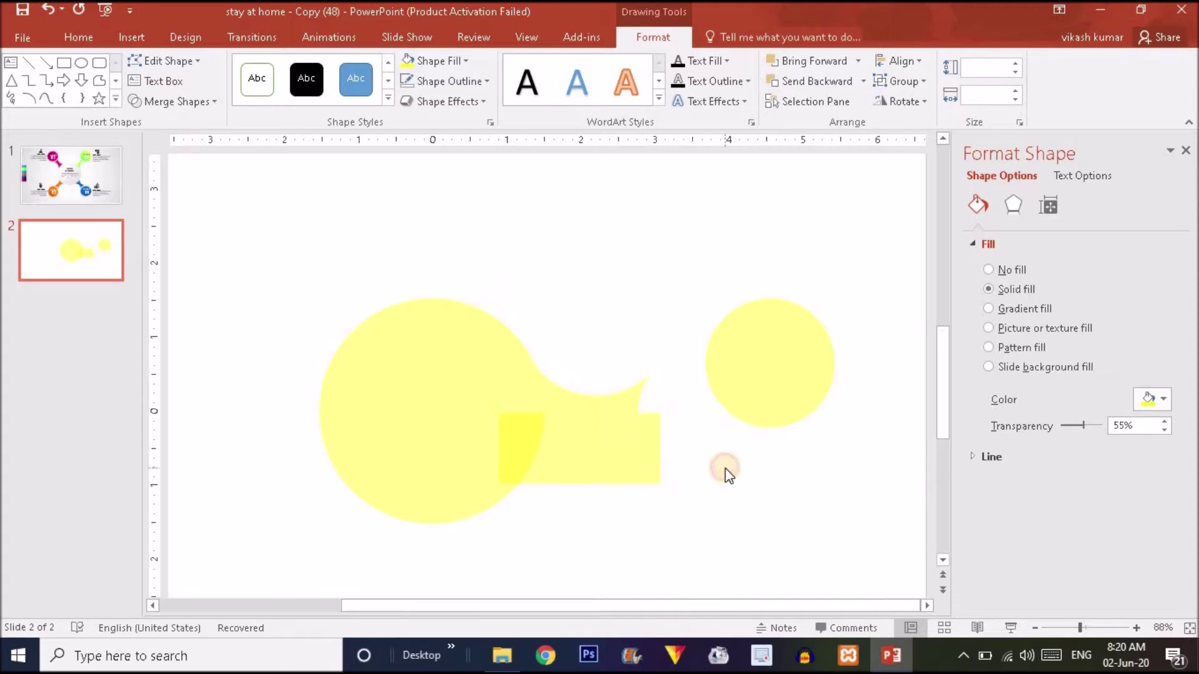
click(643, 477)
drag(644, 477, 700, 508)
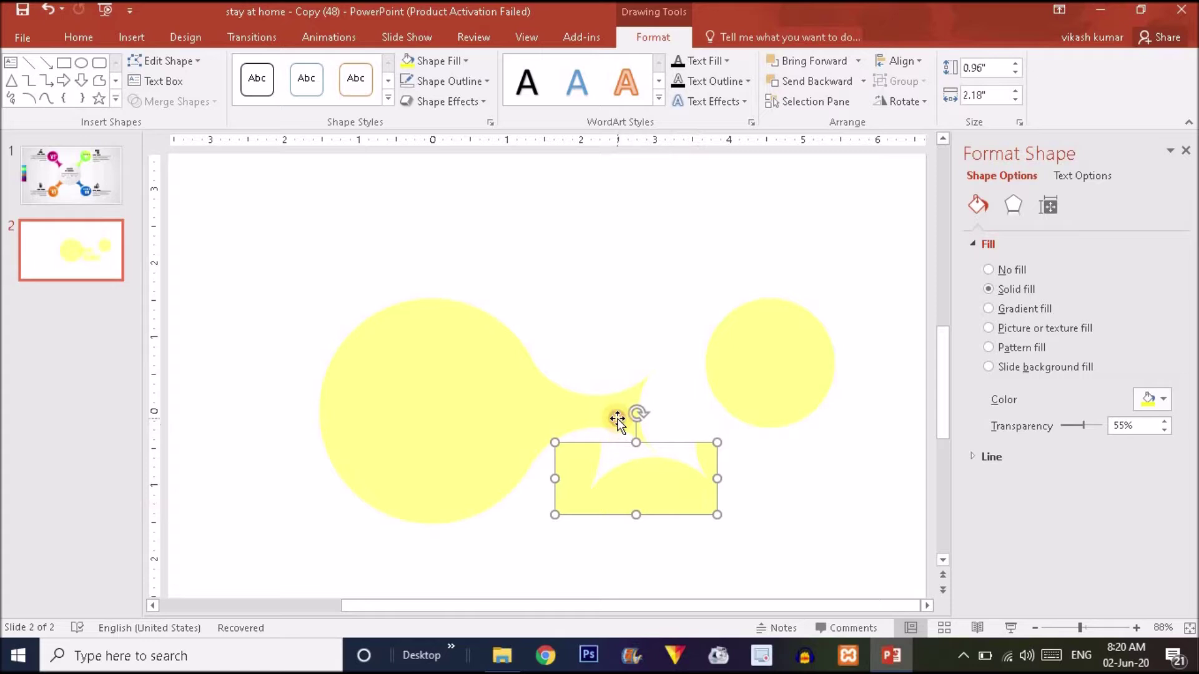
click(617, 418)
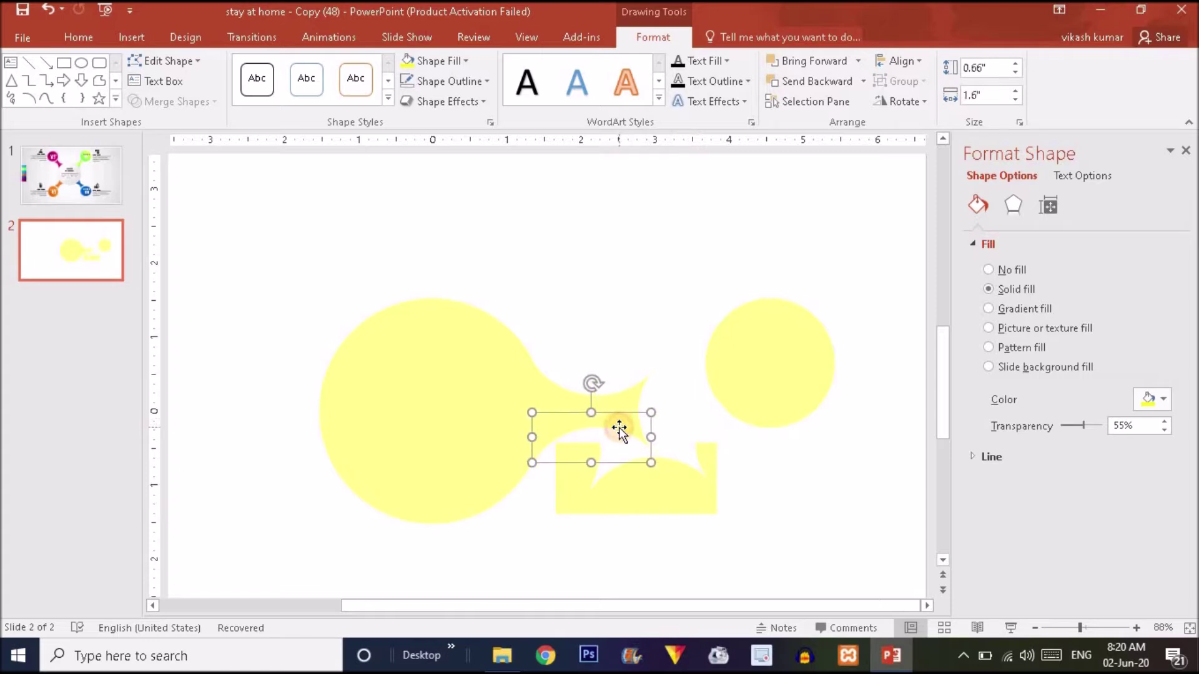
drag(619, 427, 624, 433)
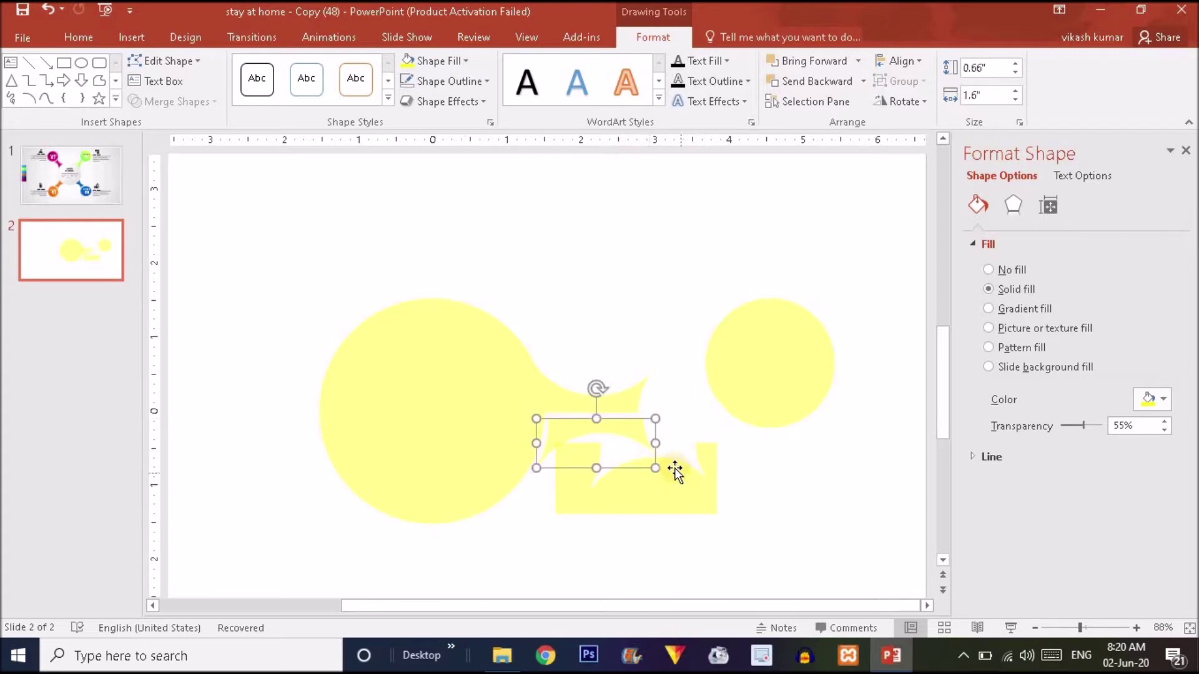
click(694, 484)
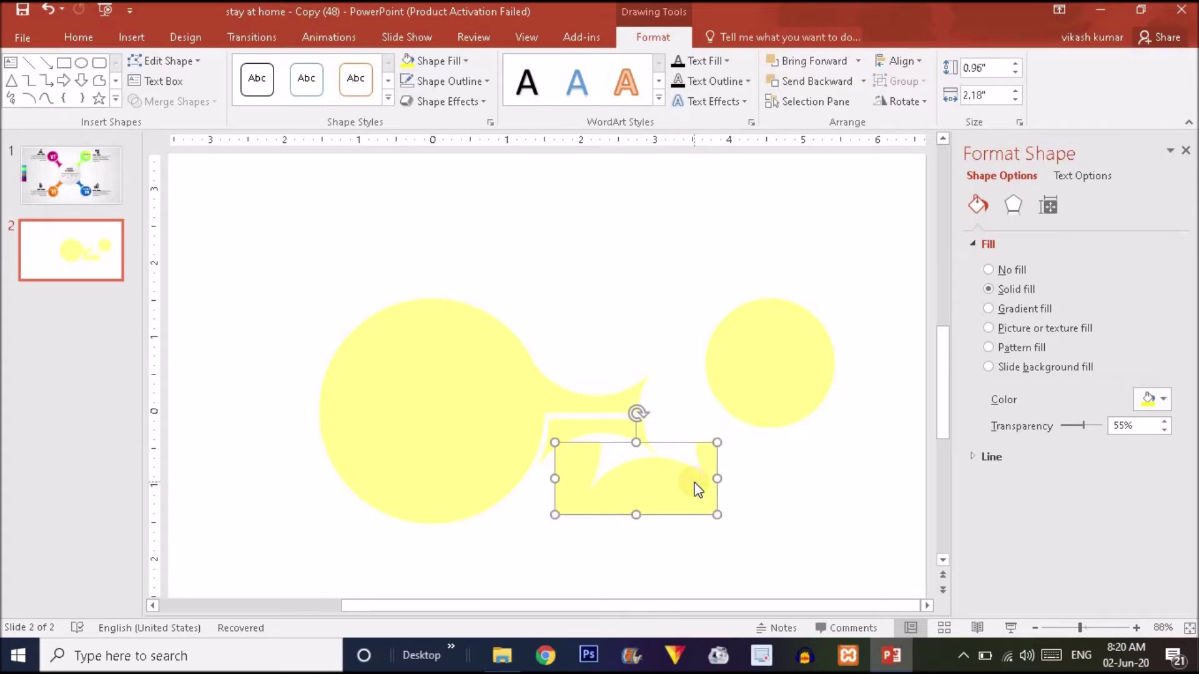
key(Delete)
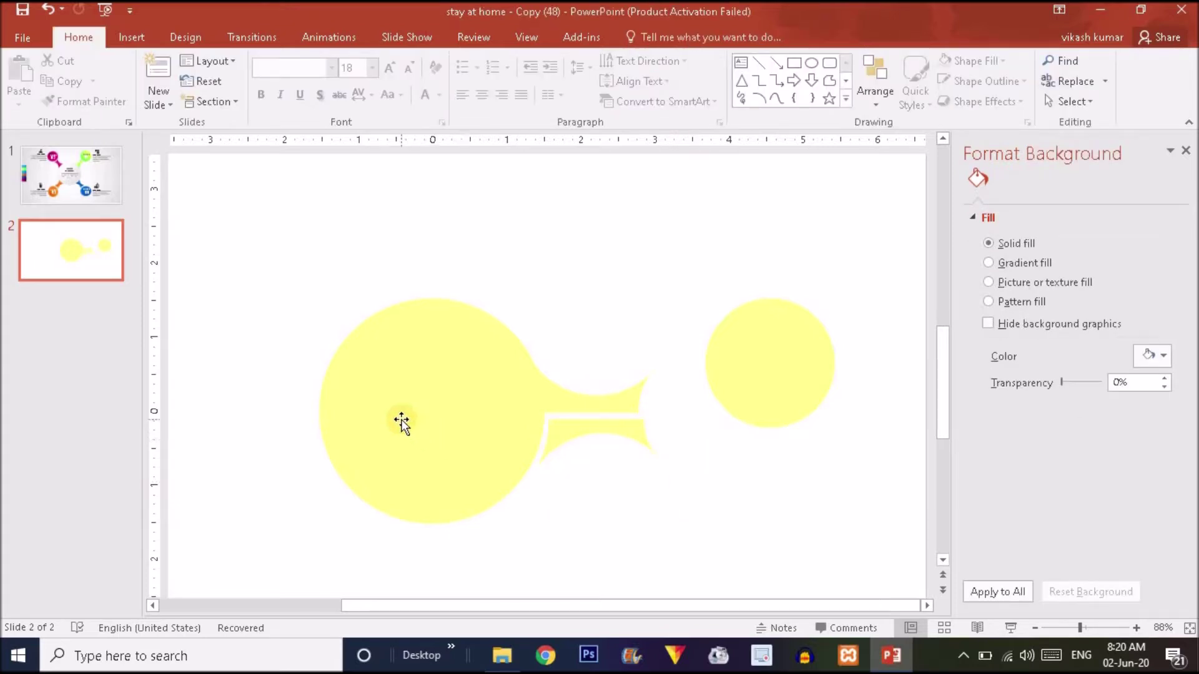
click(589, 434)
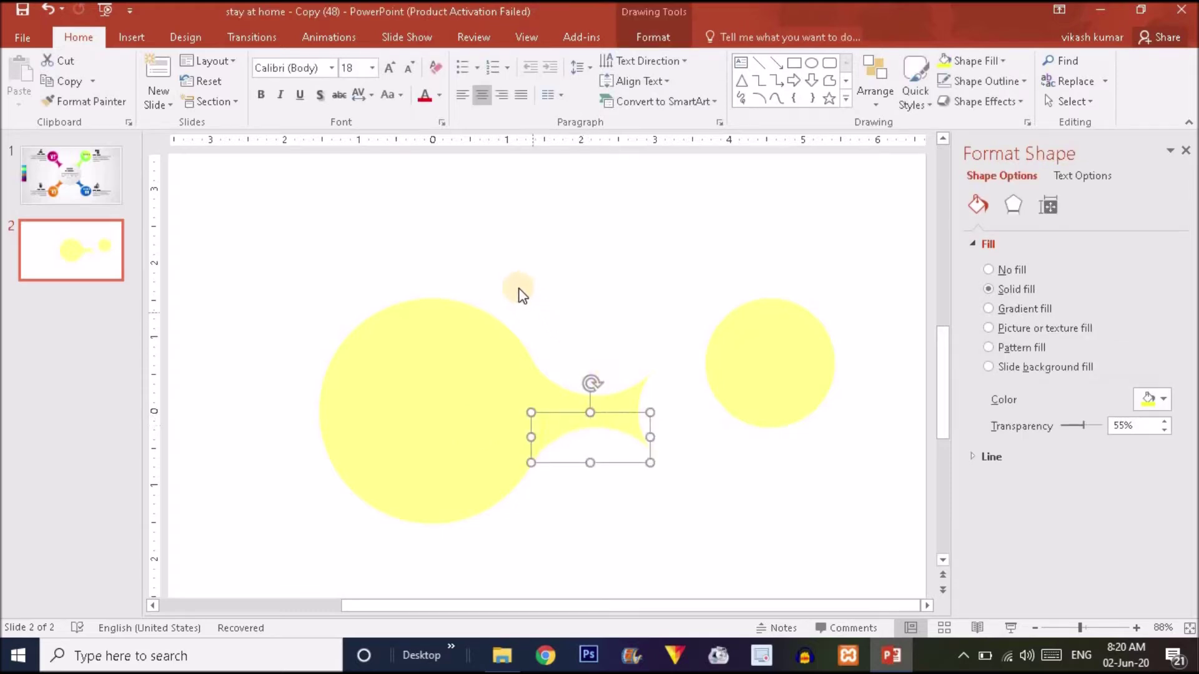
Move both connector halves away from the large circle and shift the lower half slightly down from the upper one.
drag(514, 285, 719, 522)
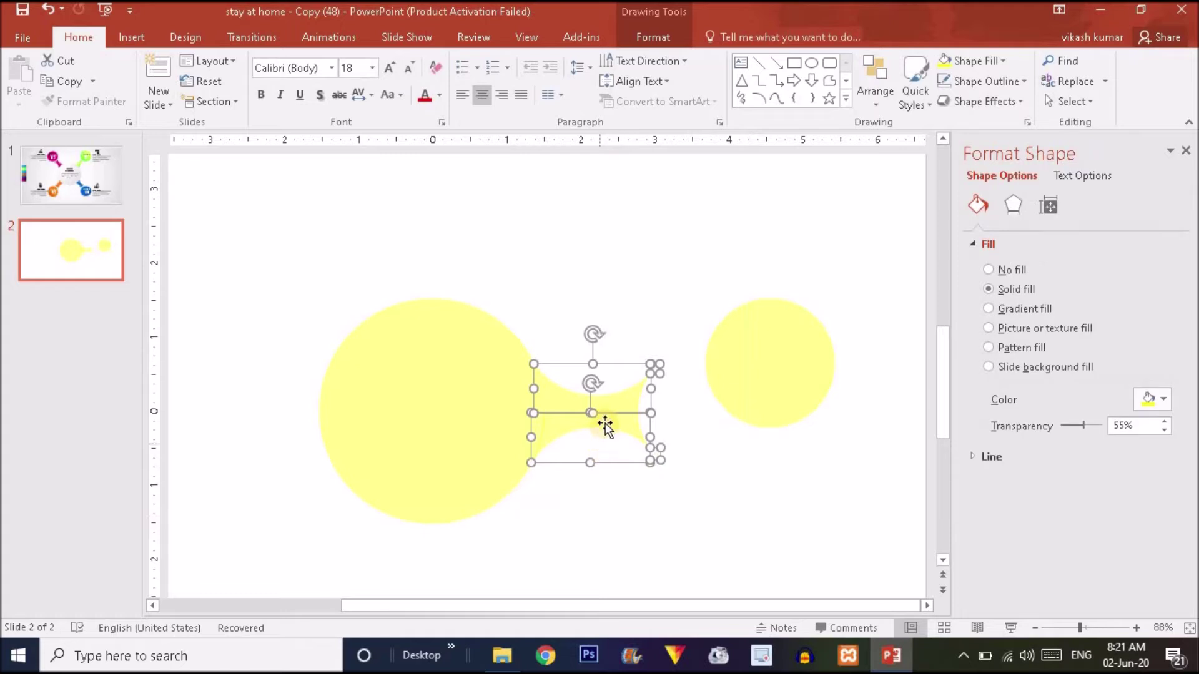
drag(618, 421, 674, 463)
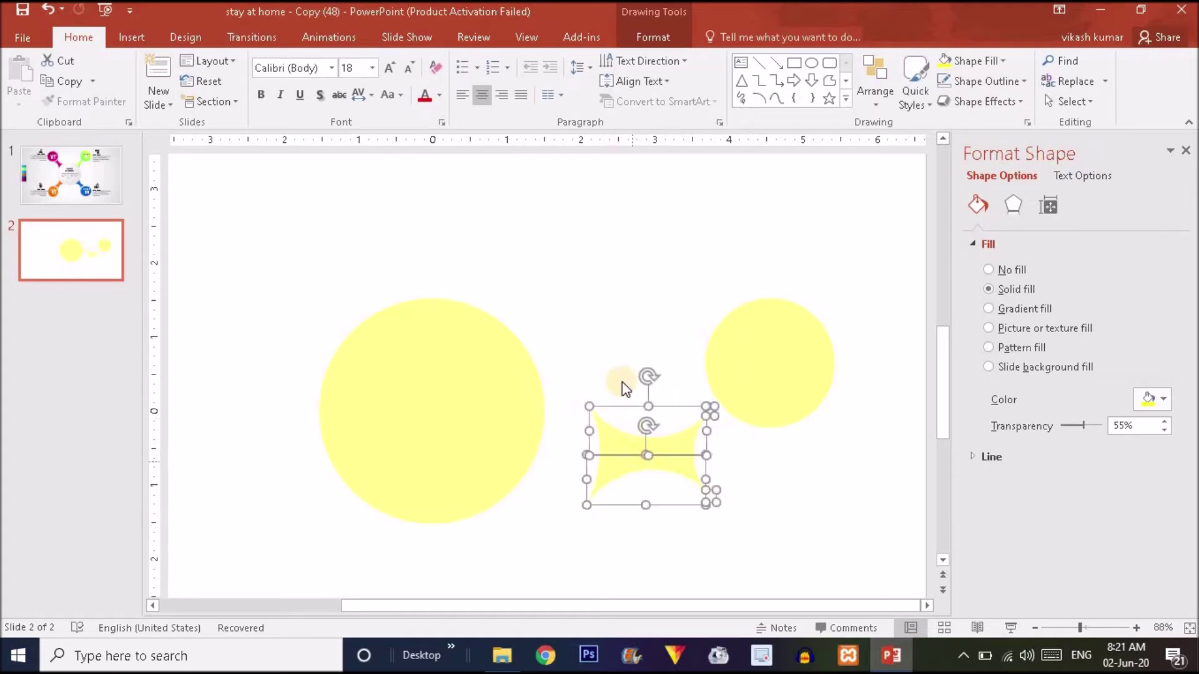
click(616, 347)
drag(635, 469, 635, 479)
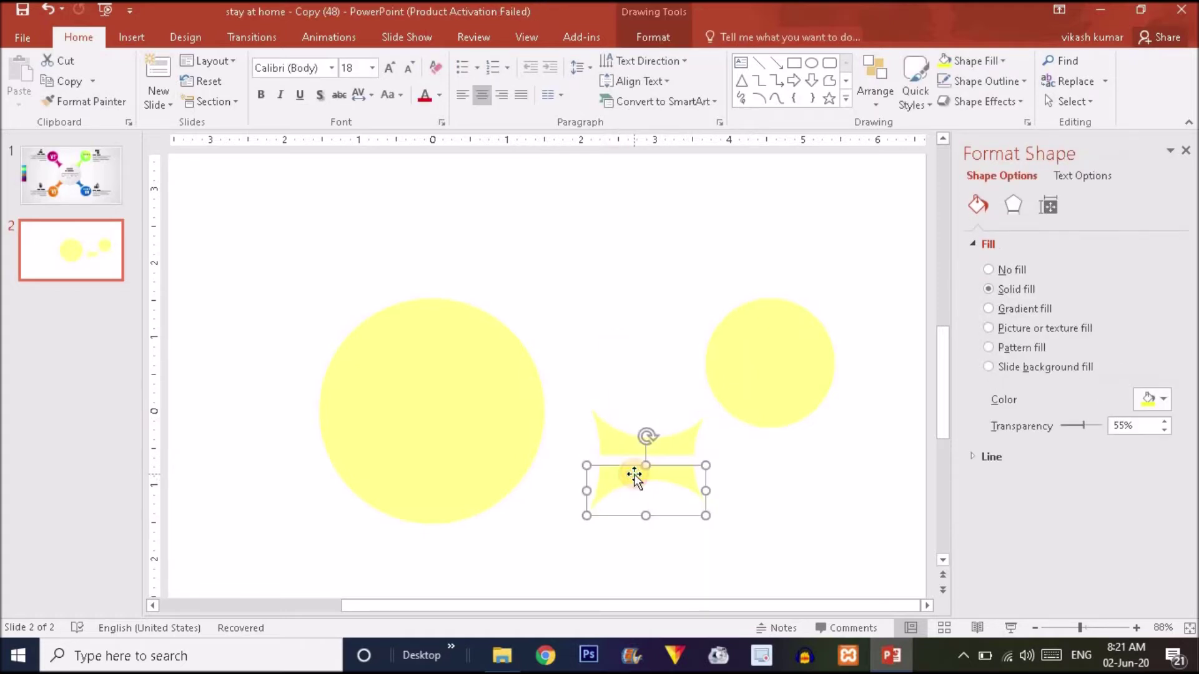
Open slide 1 with the finished infographic to examine its connectors as a reference.
click(92, 182)
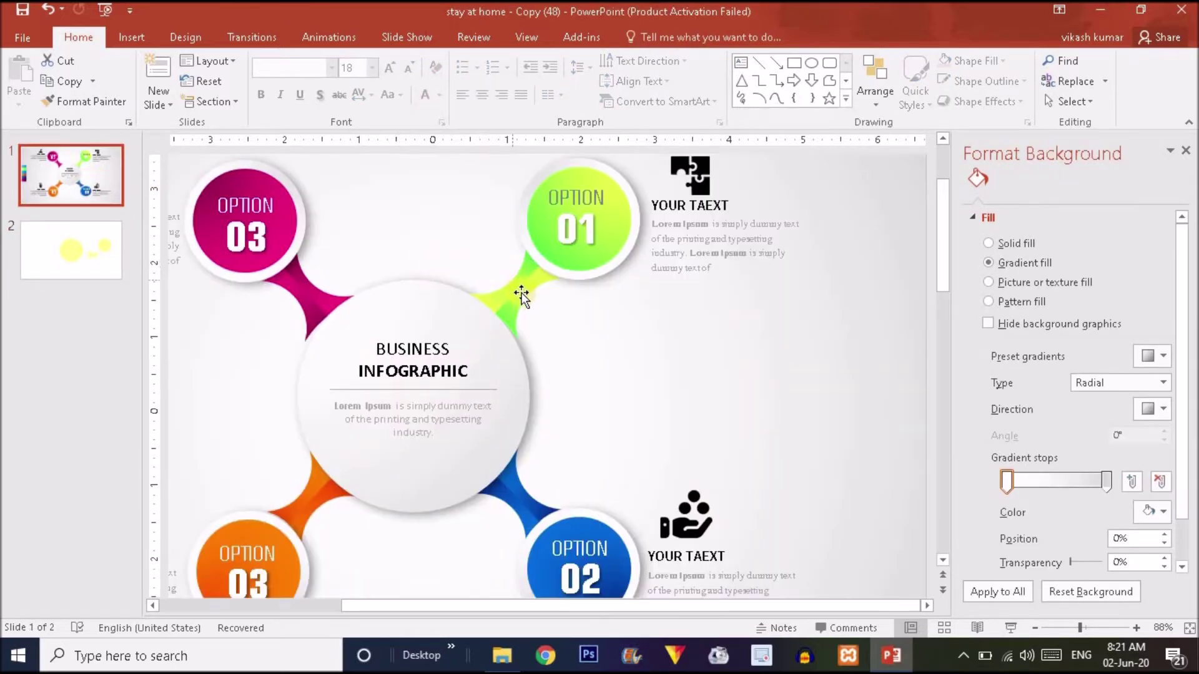